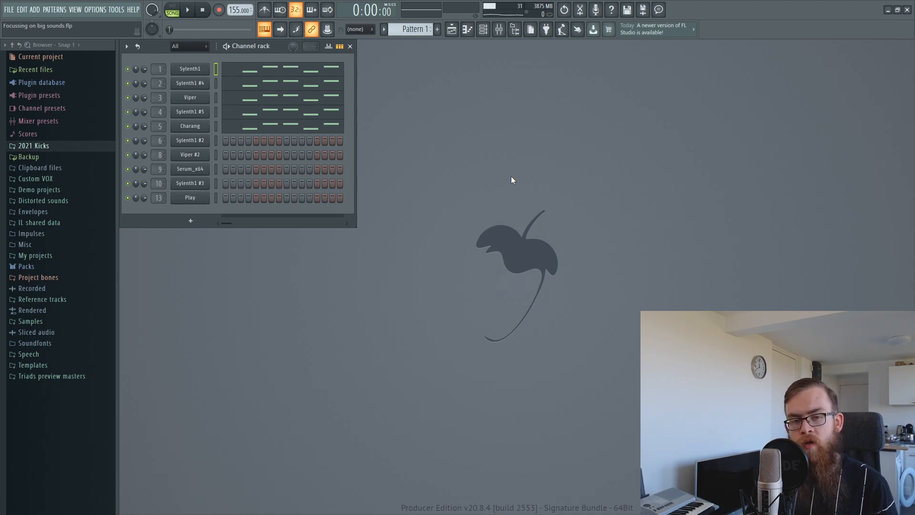
Step: Review the FabFilter Pro-Q 2, ValhallaRoom and FabFilter Pro-C settings on mixer Insert 122, repositioning their windows
key("F5")
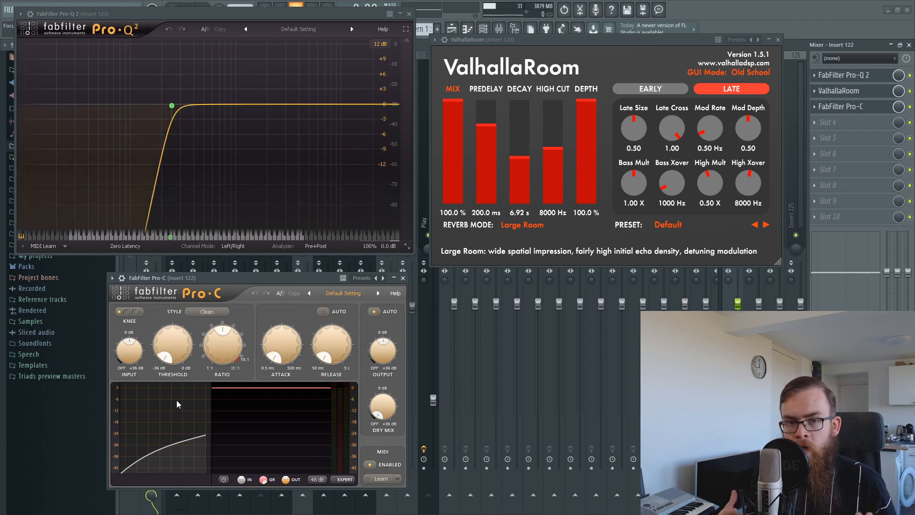
mouse_move(177, 401)
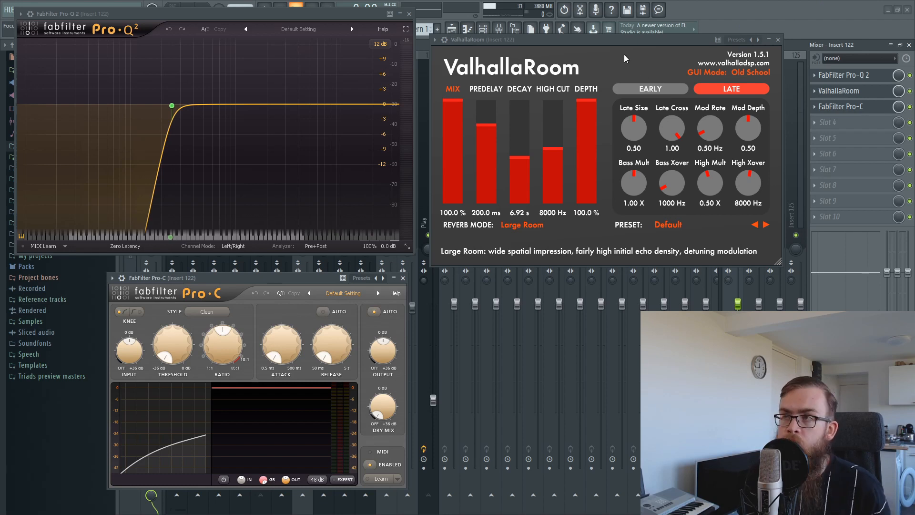
left_click_drag(622, 41, 624, 38)
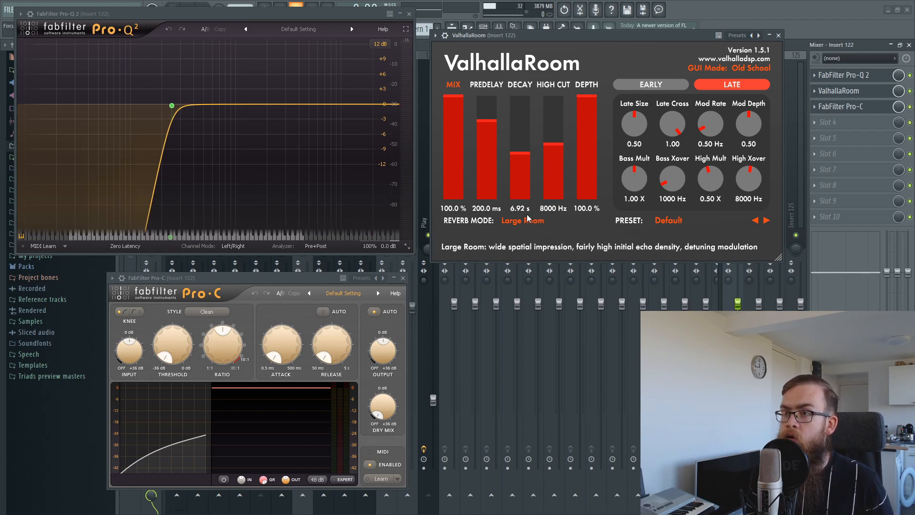
left_click_drag(519, 153, 519, 153)
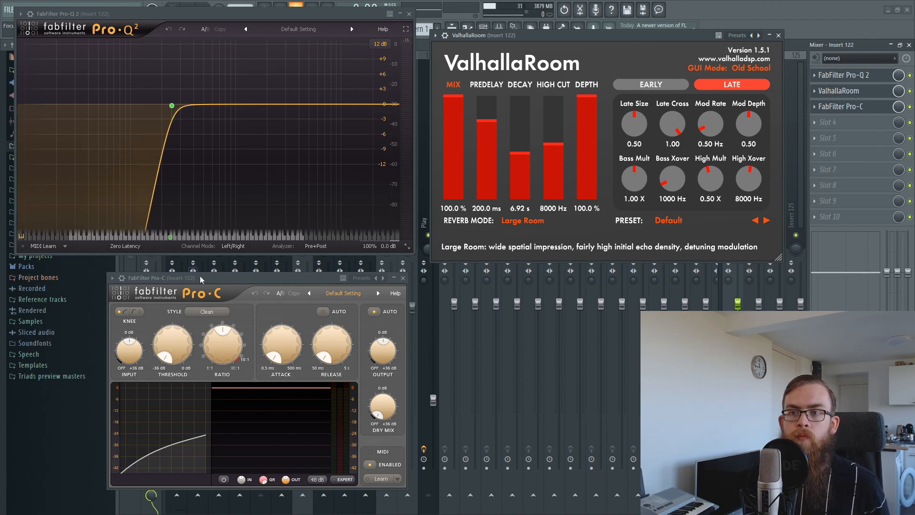
left_click_drag(199, 280, 172, 275)
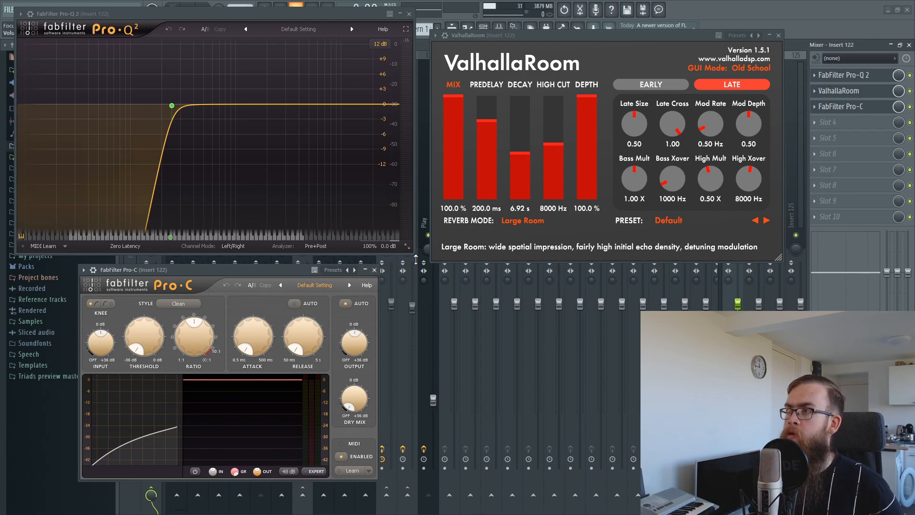
Step: Close the plugin windows and mute the Viper #2, Serum_x64, Sylenth1 #3 and Play mixer tracks
left_click(409, 14)
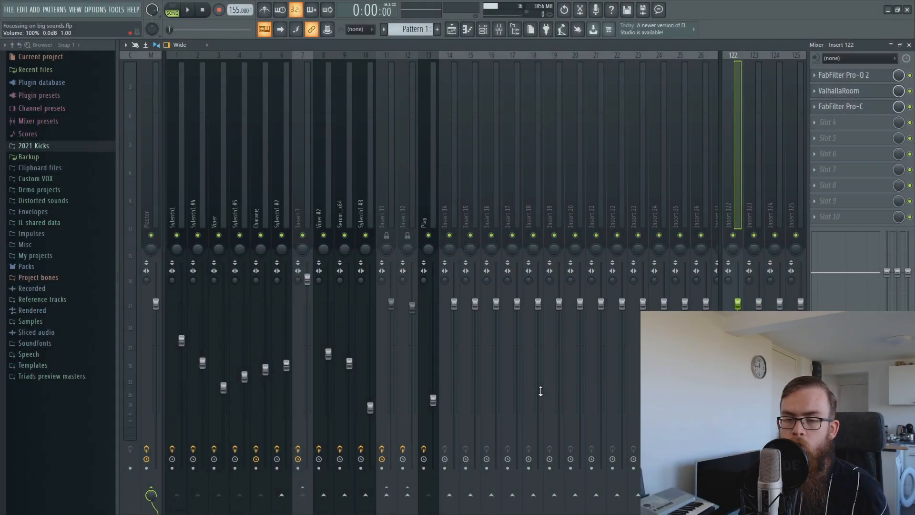
left_click(309, 201)
left_click_drag(326, 236, 429, 235)
Step: Open FabFilter Pro-C on Insert 122 and compare playback with the compressor bypassed and enabled
left_click(730, 252)
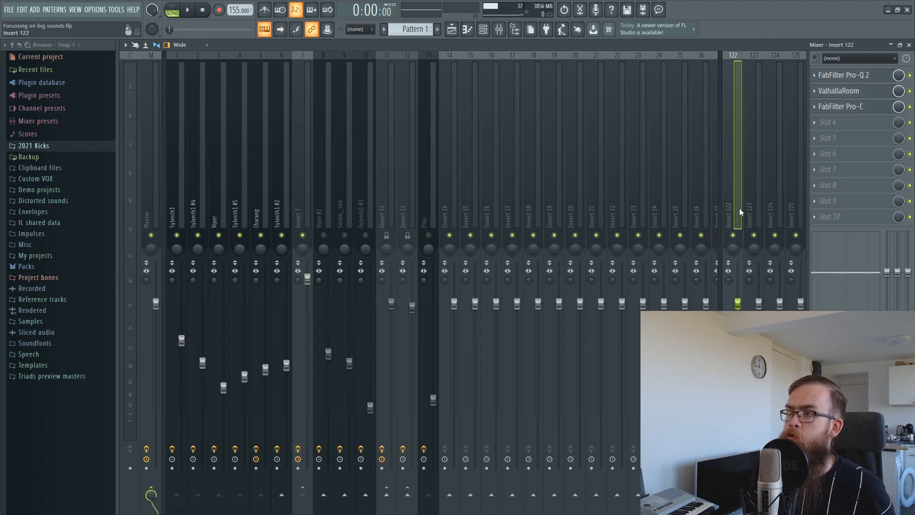
left_click(855, 106)
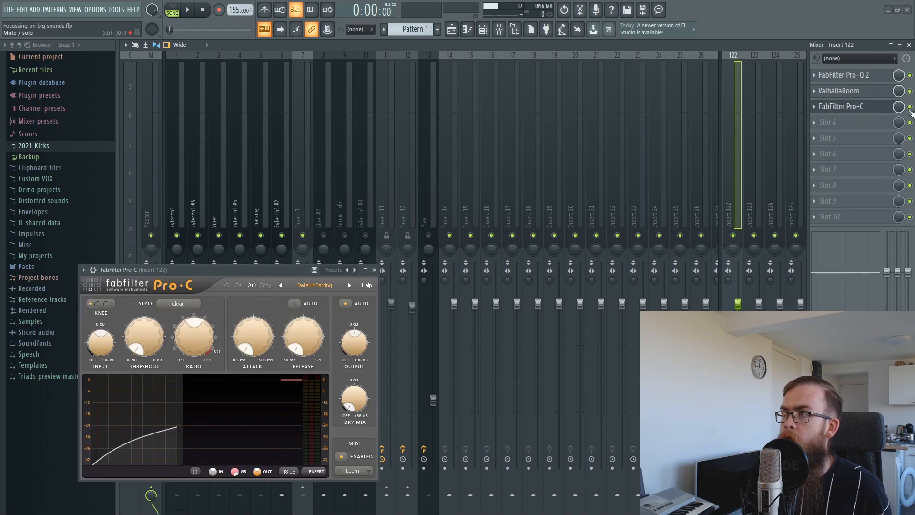
left_click_drag(250, 272, 281, 277)
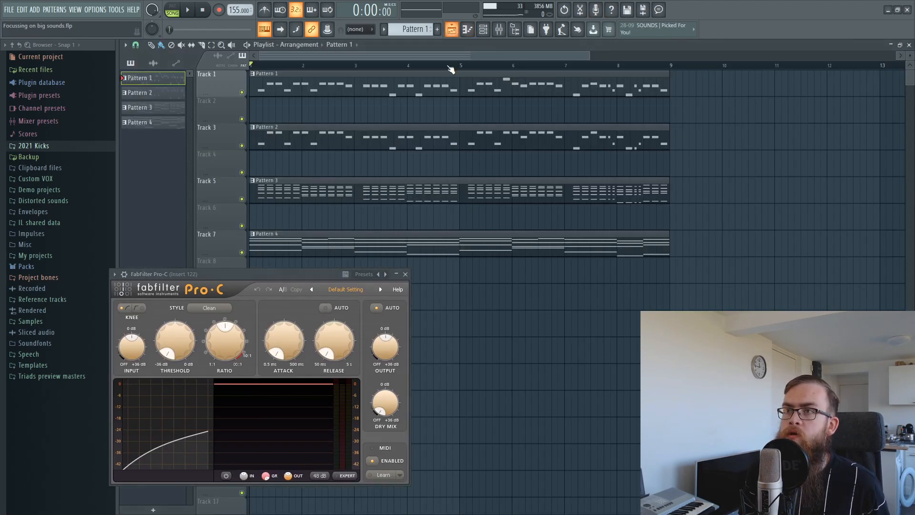
left_click(452, 30)
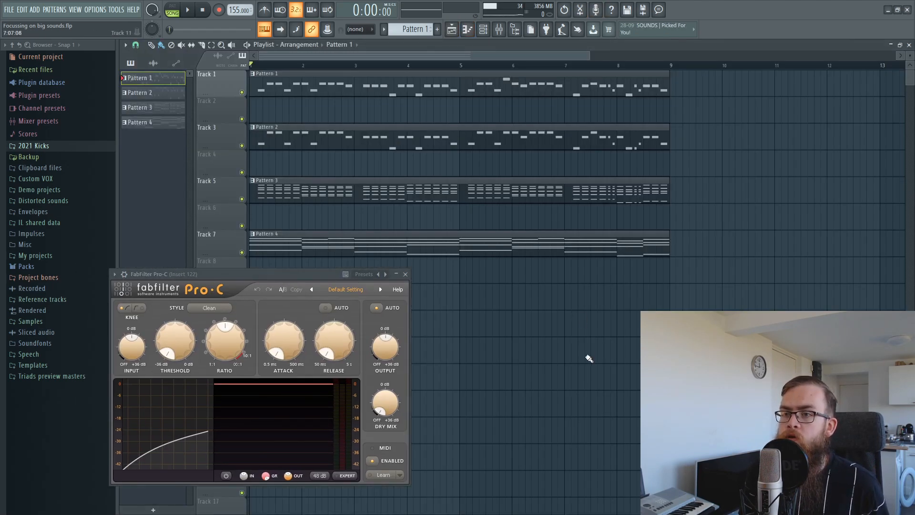
left_click(499, 30)
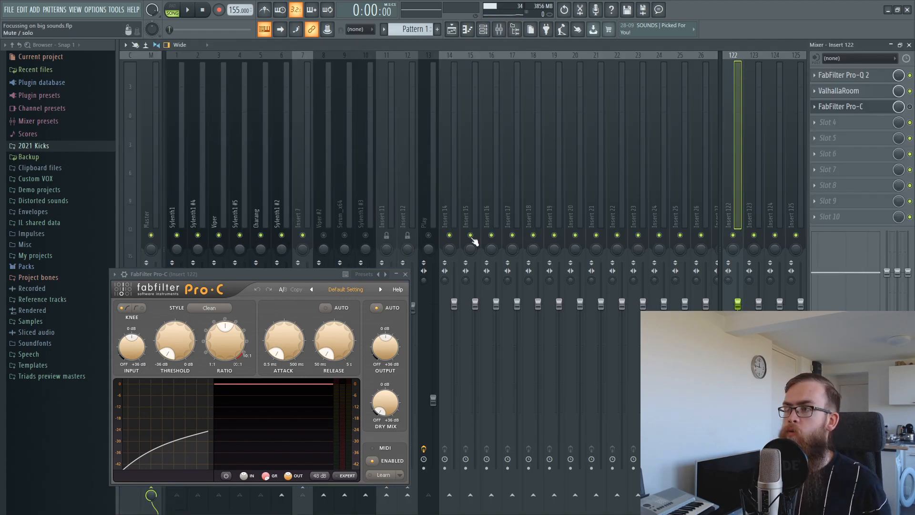
key("space")
key("space")
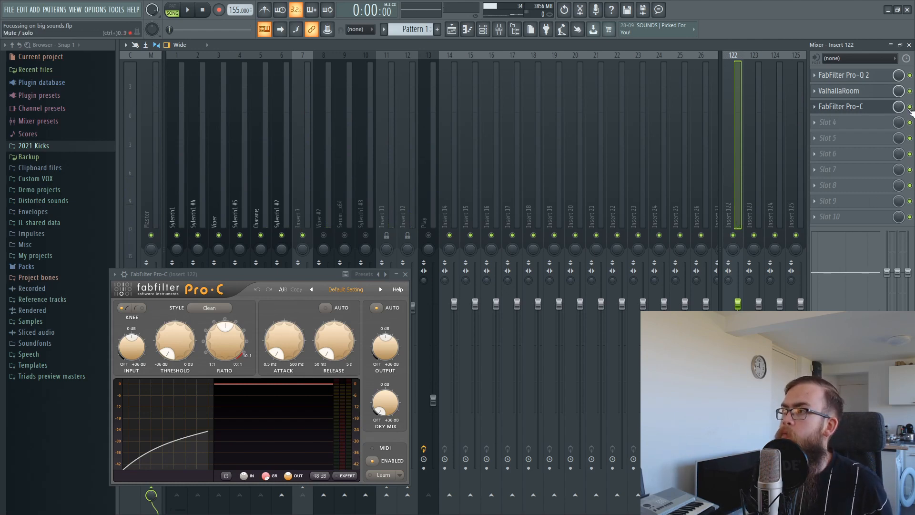
left_click(884, 111)
left_click(885, 112)
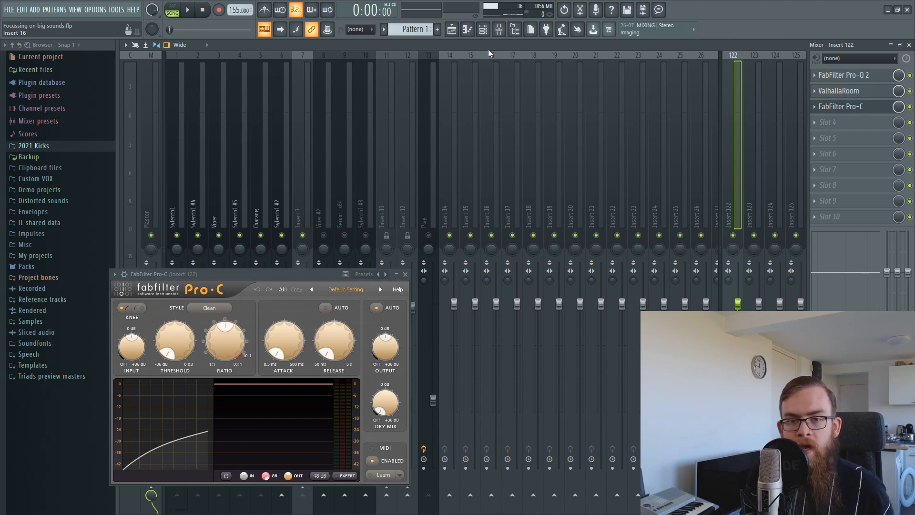
key("space")
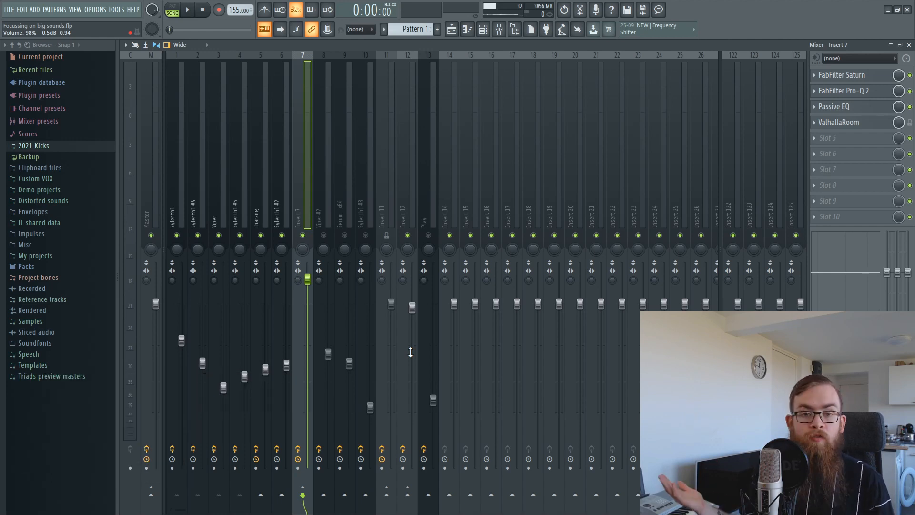
Step: Compare the effect chains on Inserts 11 and 12, and inspect the Fruity Limiter on Insert 11
left_click(390, 286)
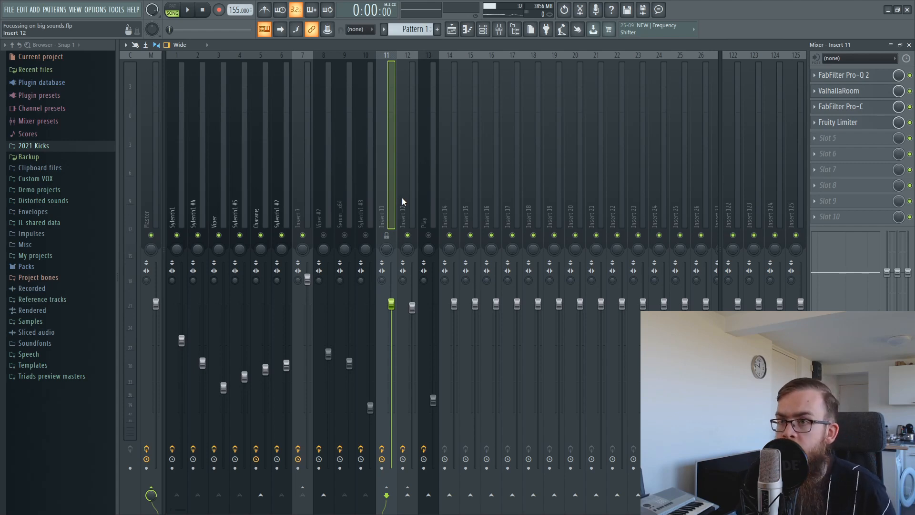
left_click(408, 200)
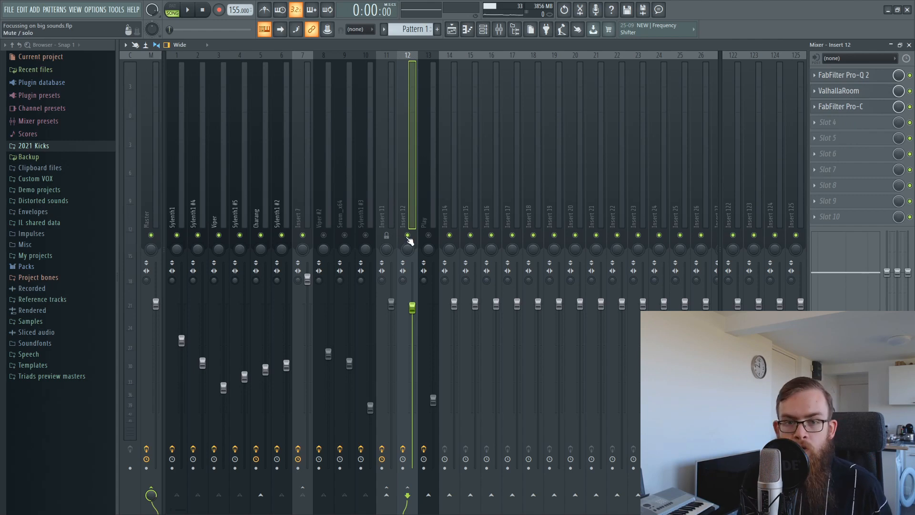
left_click(382, 162)
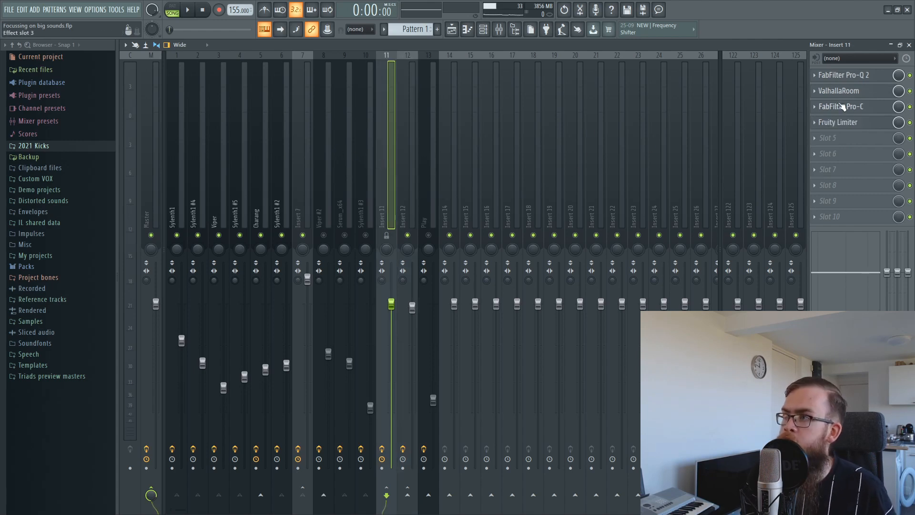
left_click(843, 124)
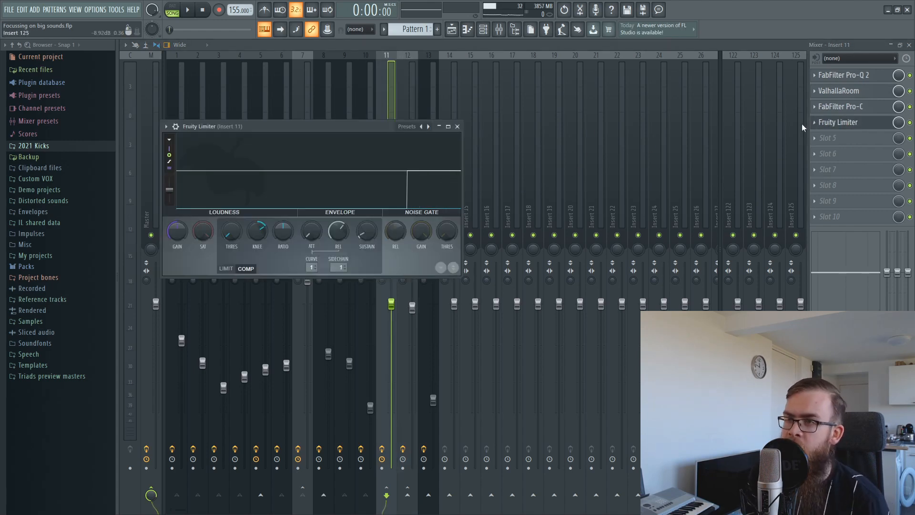
left_click(457, 127)
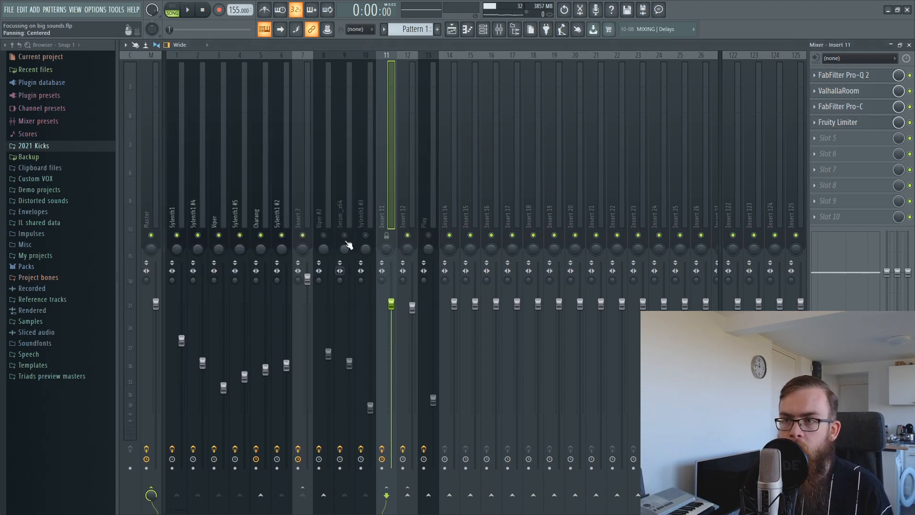
Step: Inspect the ValhallaRoom reverb settings on Insert 12, and close the plugin
left_click(412, 208)
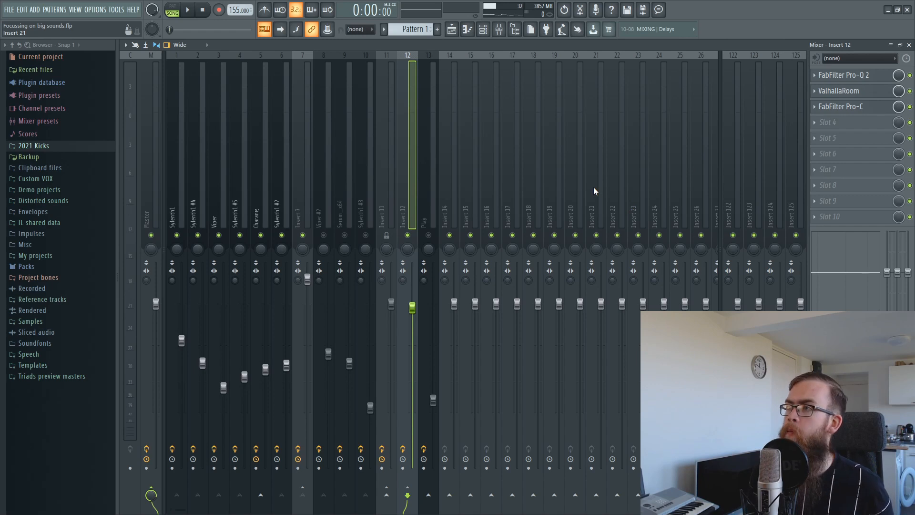
left_click(839, 91)
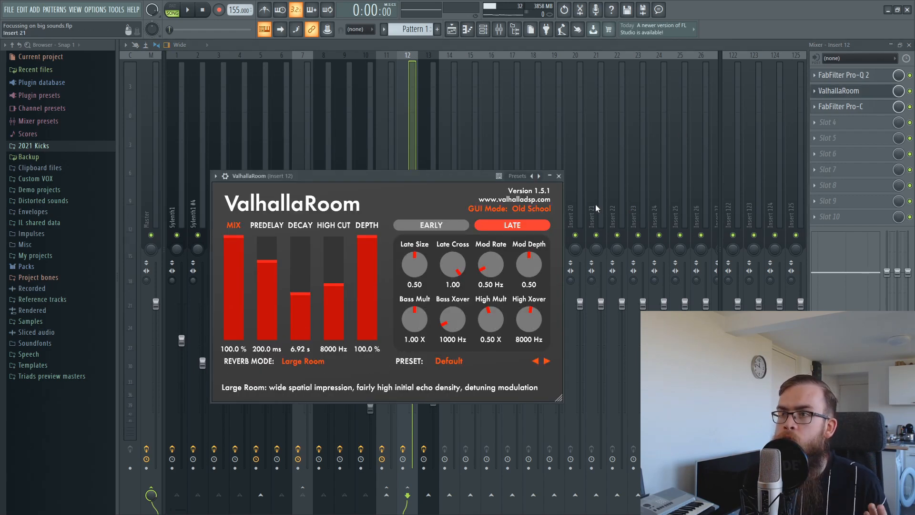
left_click(559, 176)
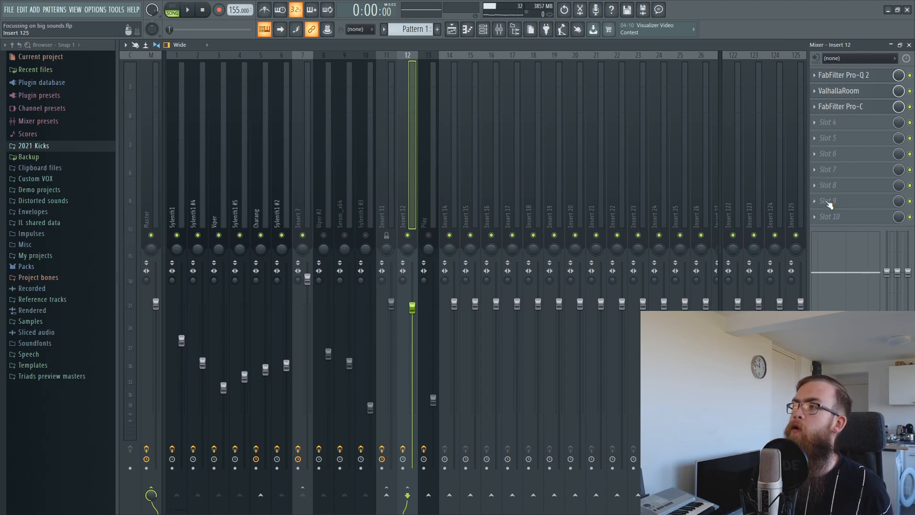
Step: Select Insert 125 and audition the song with Insert 12 active and Insert 11 muted
left_click(798, 212)
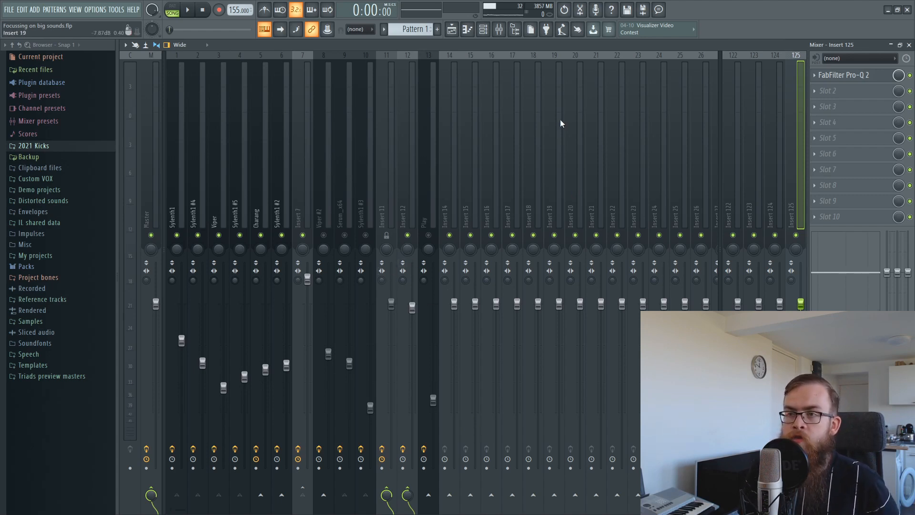
key("space")
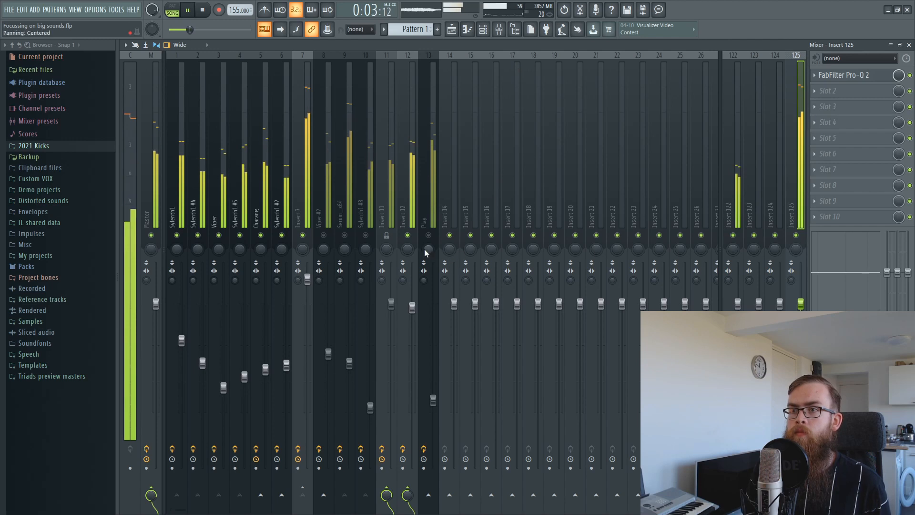
key("space")
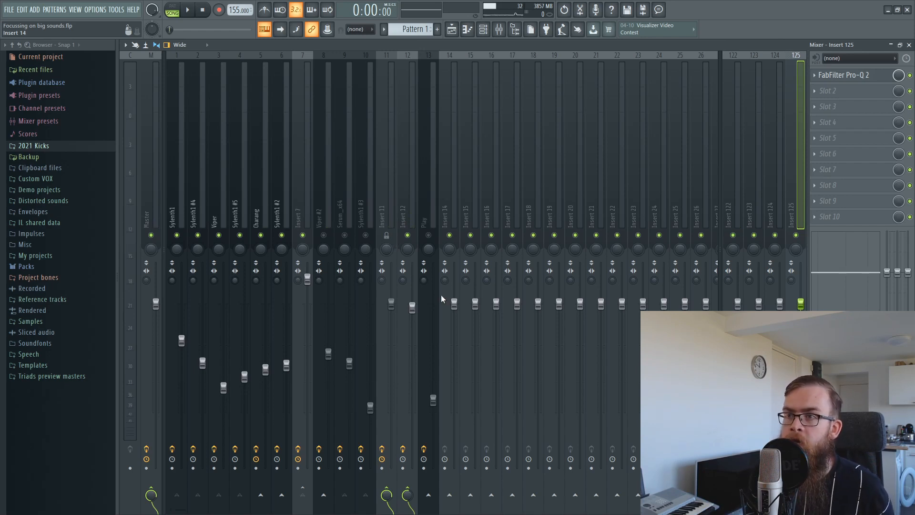
Step: Unmute Insert 11, mute Insert 12, and check the Fruity Limiter settings on Insert 11
left_click(396, 240)
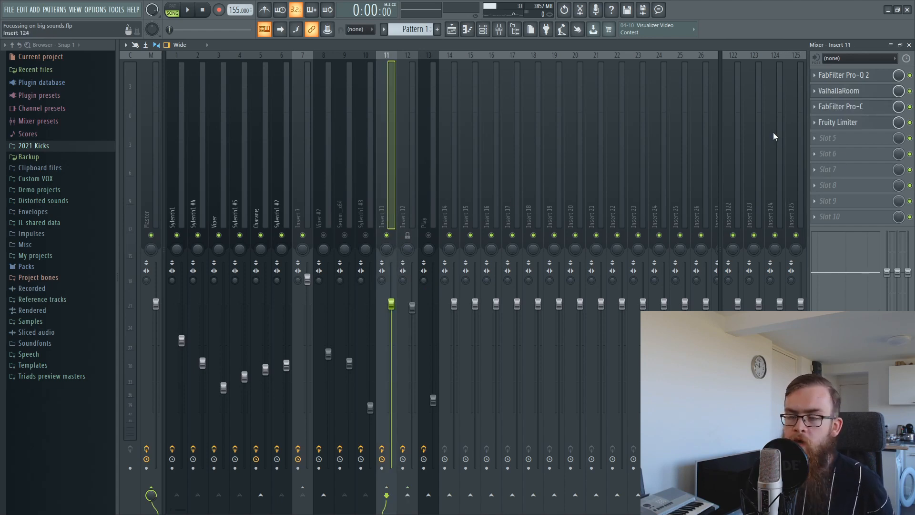
left_click(872, 125)
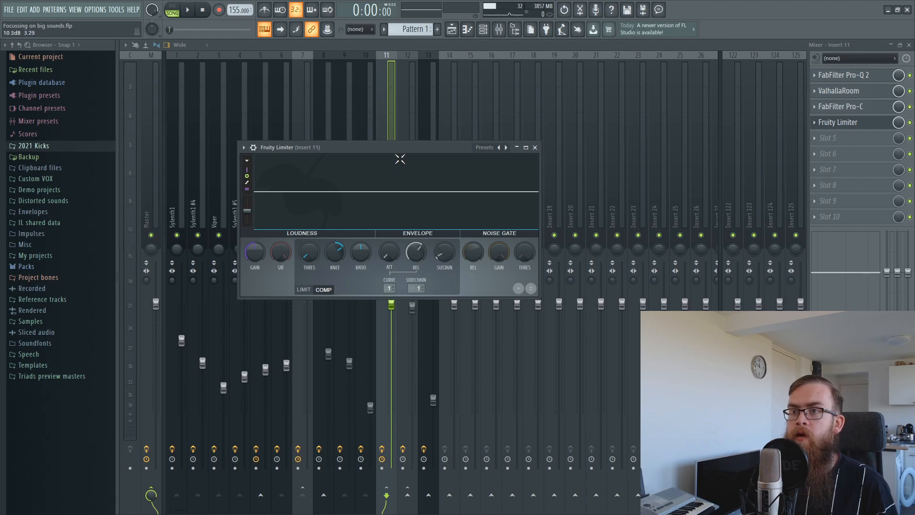
left_click_drag(399, 157, 422, 229)
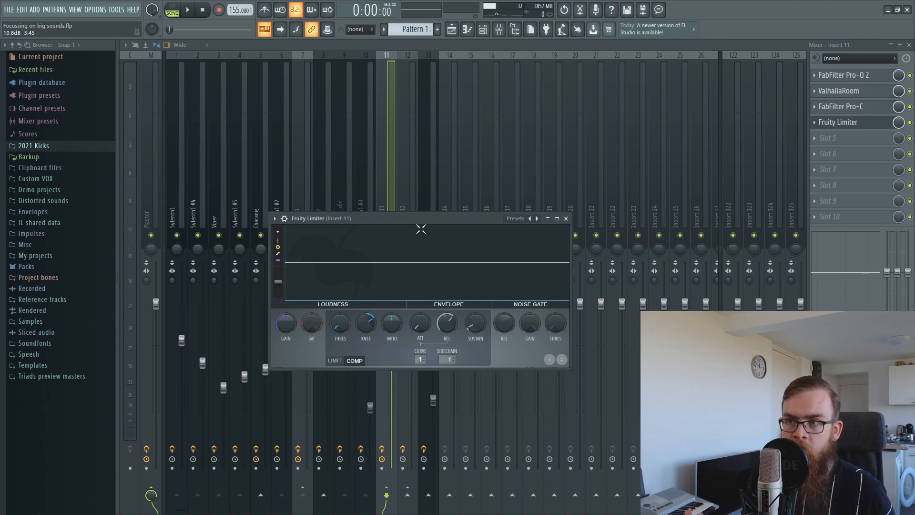
key("Escape")
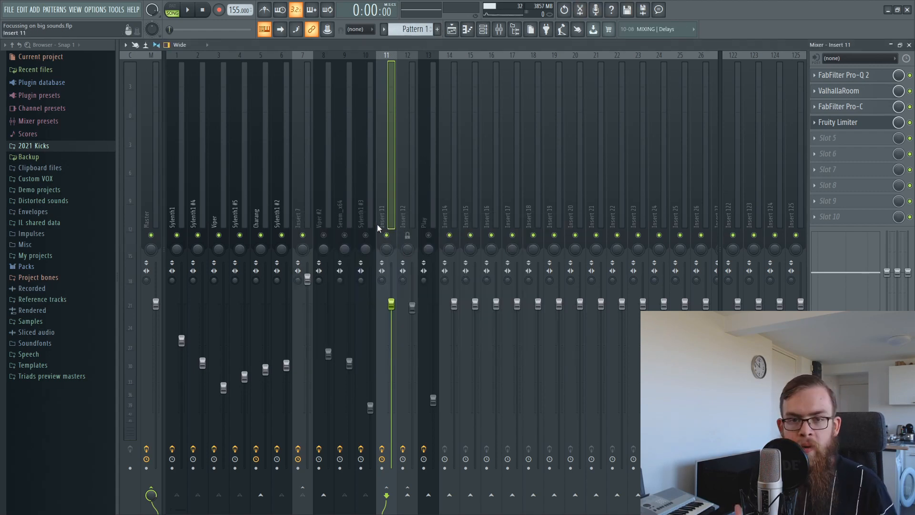
Step: Try a short time selection around bar 3 in the playlist to audition that section
left_click(451, 29)
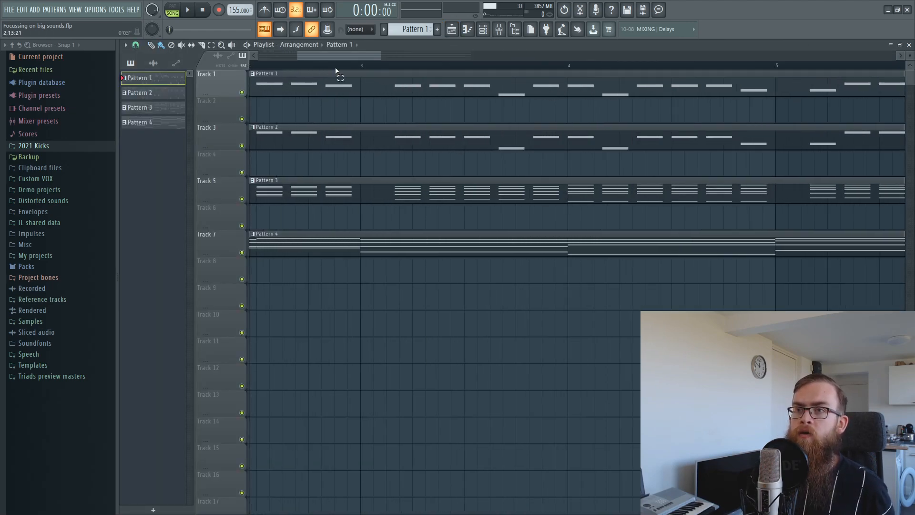
left_click_drag(322, 71, 378, 70)
left_click(379, 70)
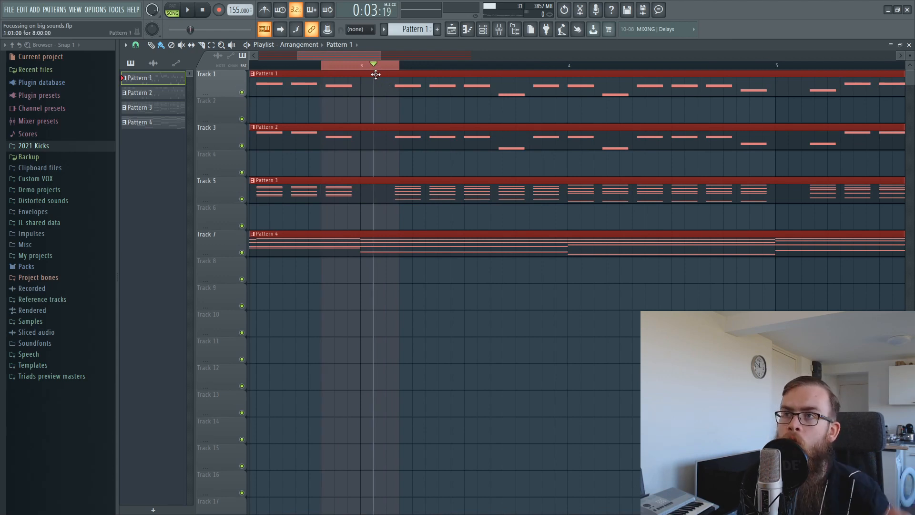
scroll(373, 66, "down", 3)
scroll(373, 65, "down", 1)
left_click(373, 65, "ctrl")
left_click_drag(374, 66, 199, 81)
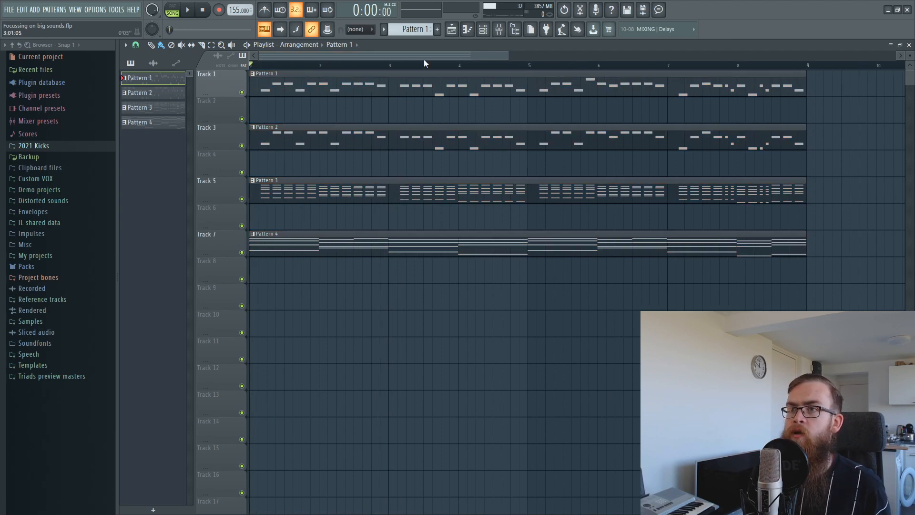
Step: Play the song from the start while examining Insert 11's Fruity Limiter and the playlist position
left_click(499, 29)
key("space")
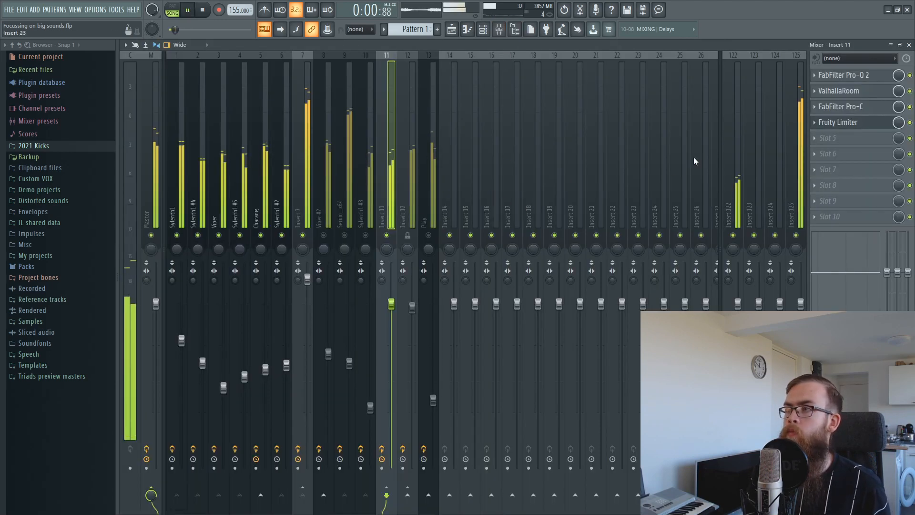
left_click(841, 122)
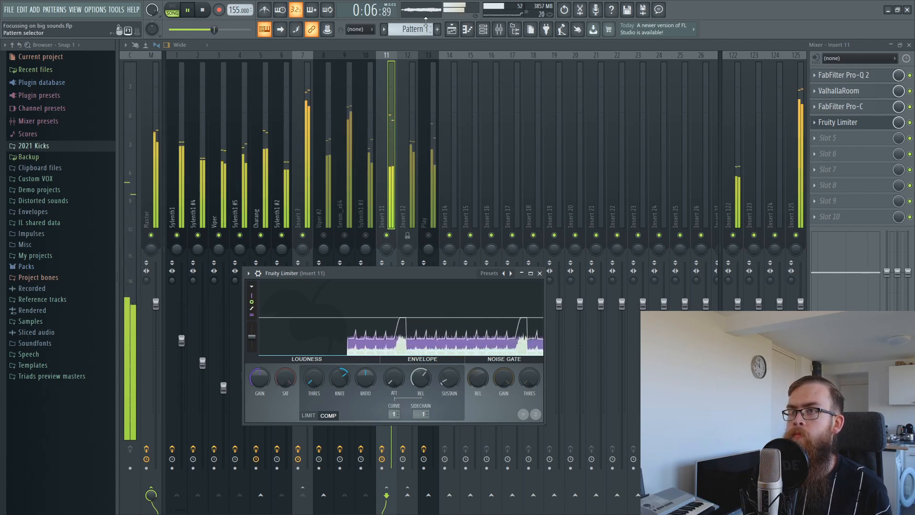
left_click(452, 29)
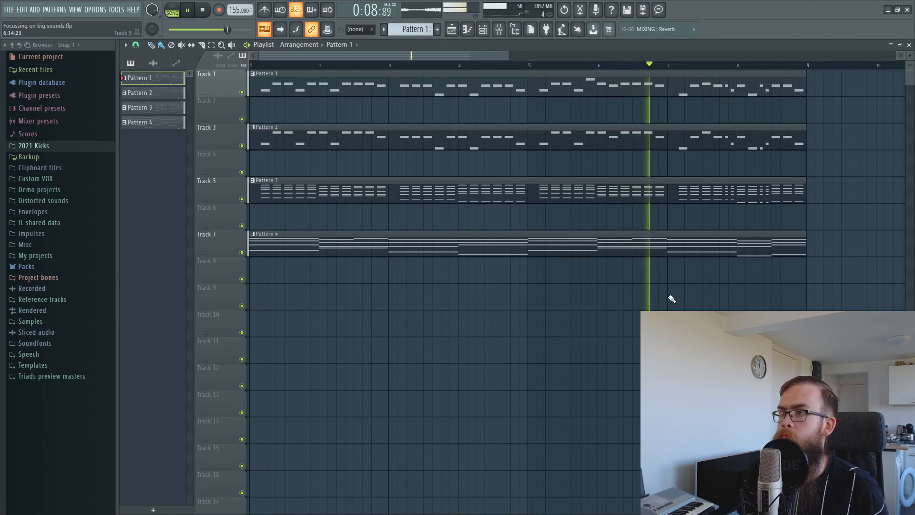
Step: Stop the song and review the playlist arrangement and the mixer with Insert 12's effect chain
scroll(734, 67, "down", 2)
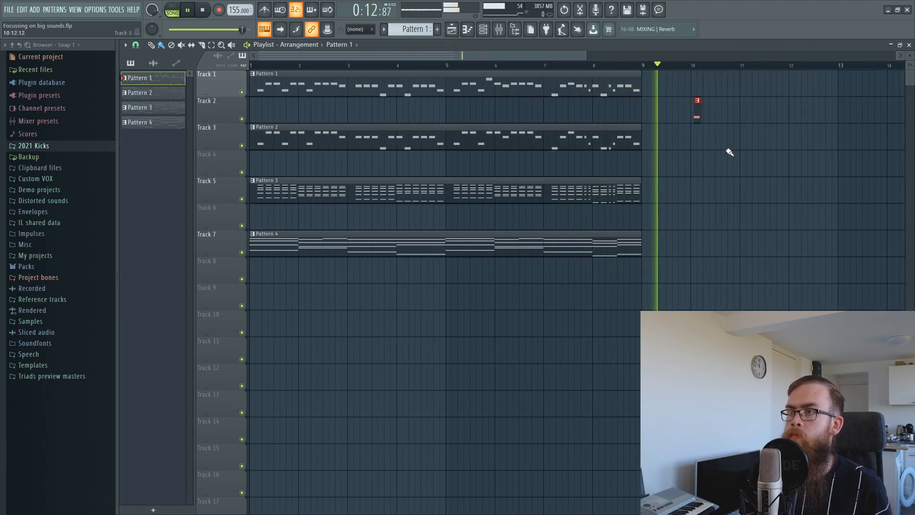
key("space")
key("F9")
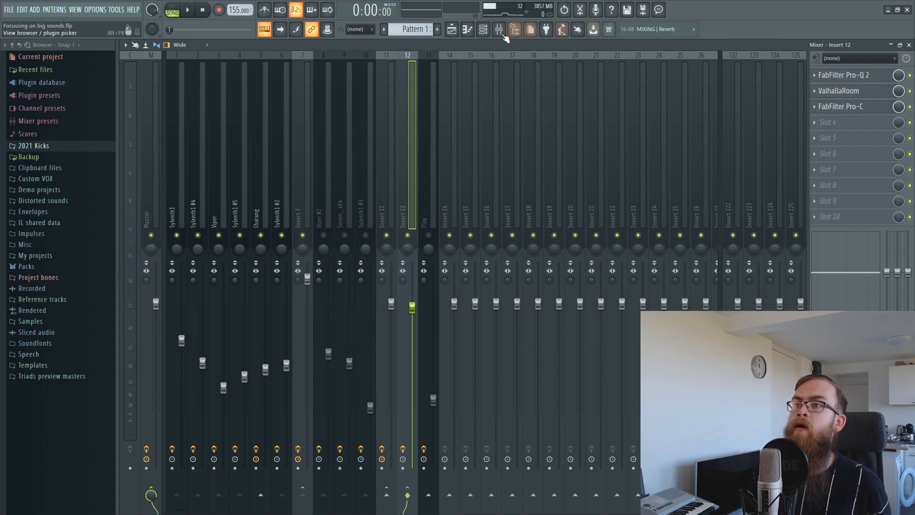
left_click(452, 29)
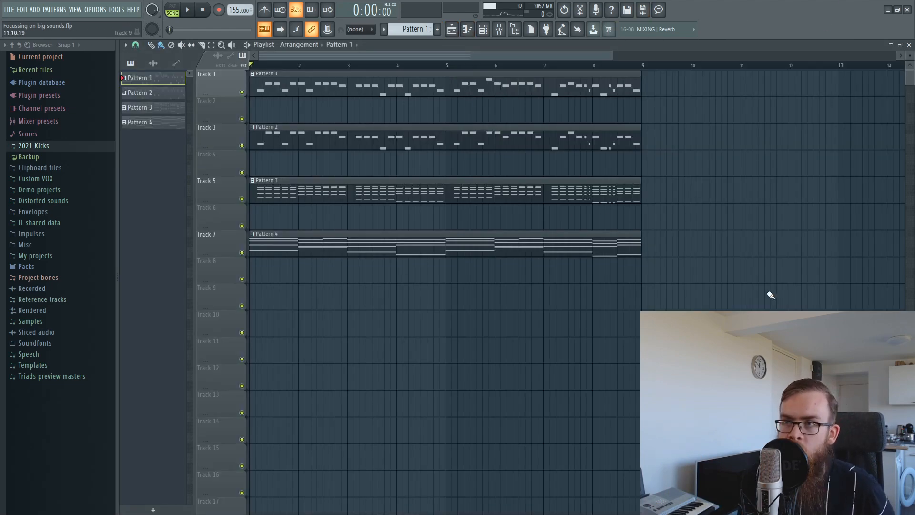
left_click(499, 30)
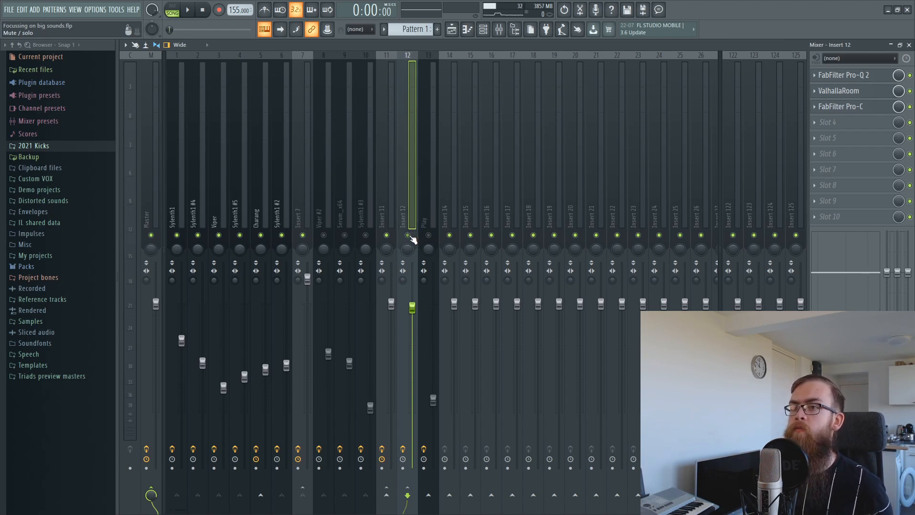
Step: Play the song from the start while watching the mixer levels, including the Insert 11 and Insert 12 sends
key("space")
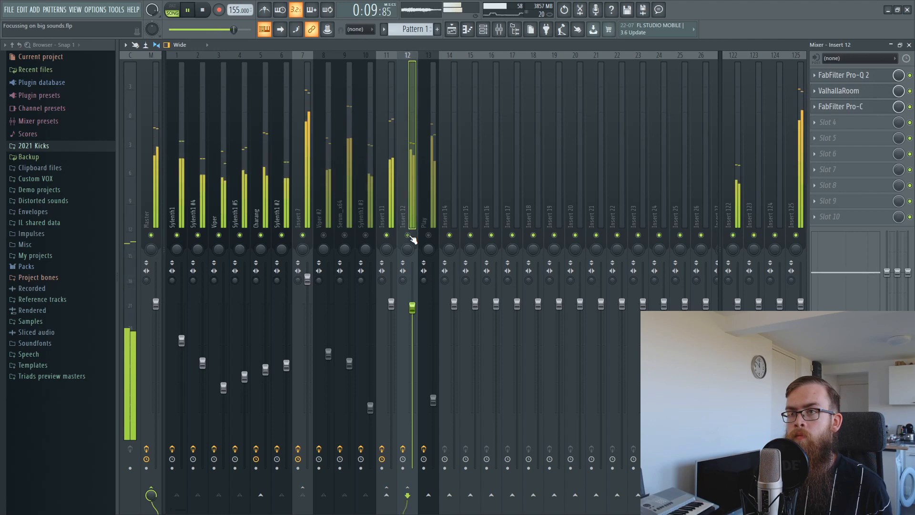
left_click(452, 29)
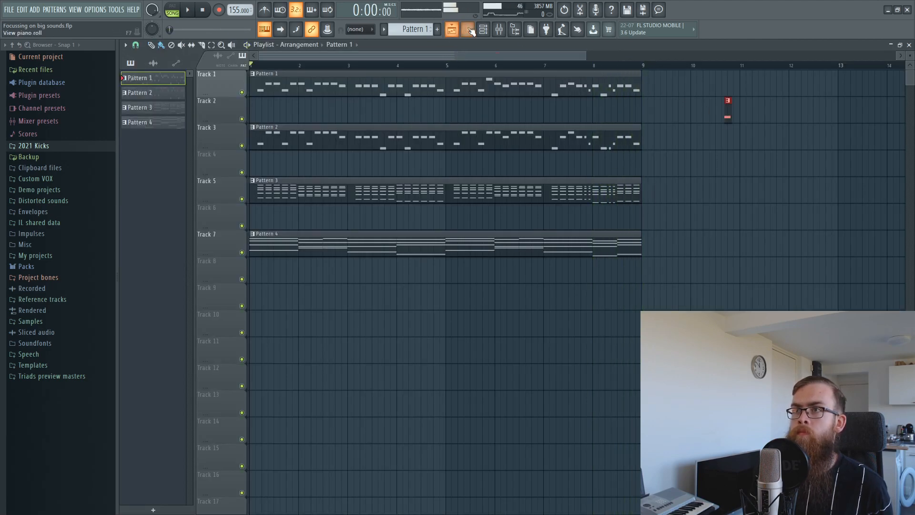
left_click(499, 29)
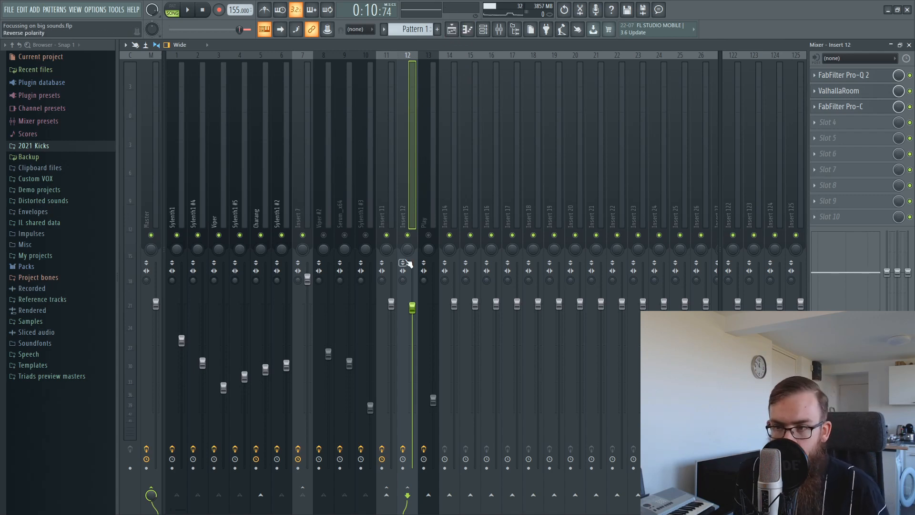
Step: Audition the song's ending using a time selection from about bar 8 to bar 15, checking the sends, and clear the selection
left_click(452, 29)
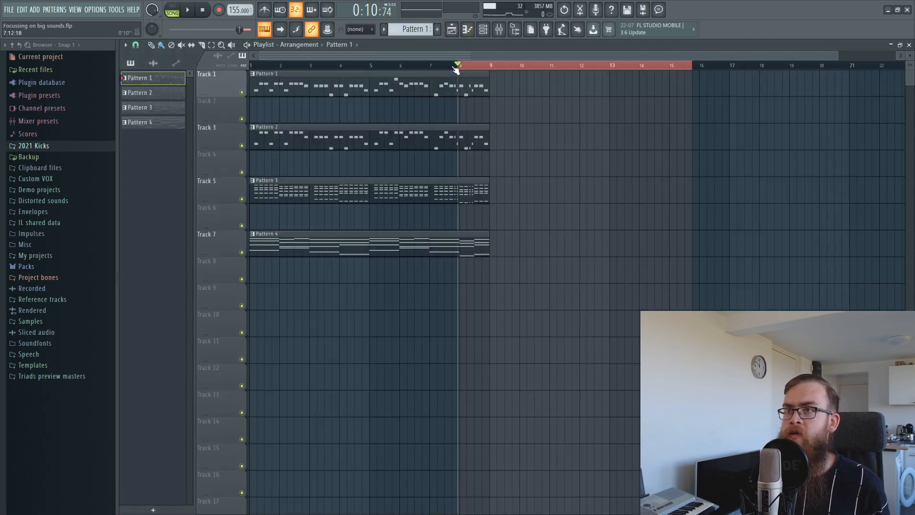
left_click(506, 36)
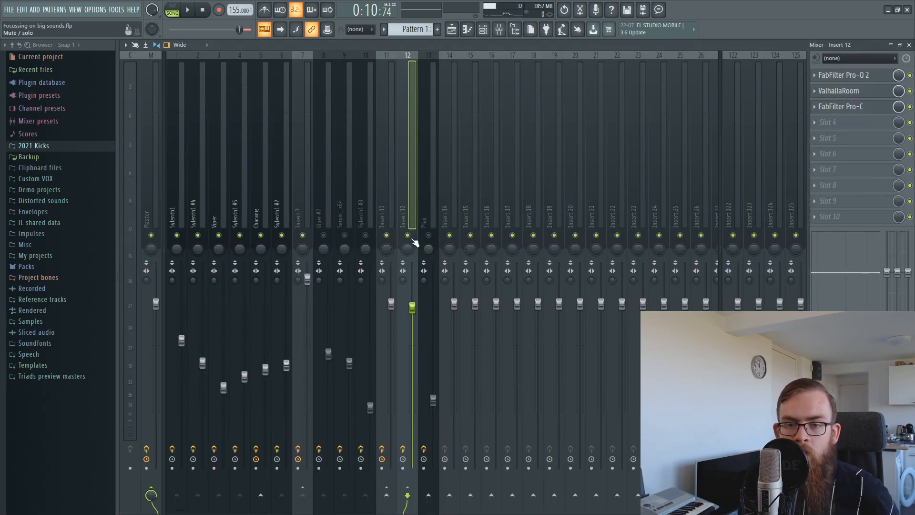
left_click(452, 29)
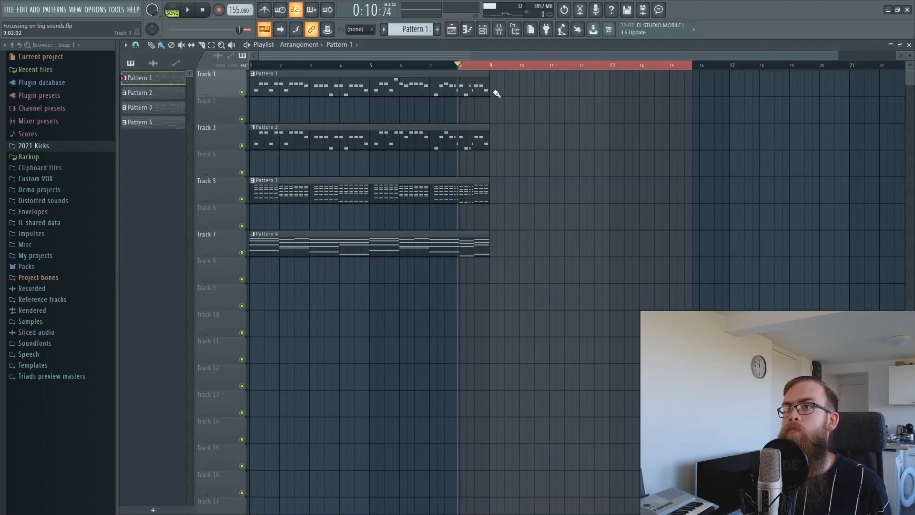
key("space")
left_click(499, 29)
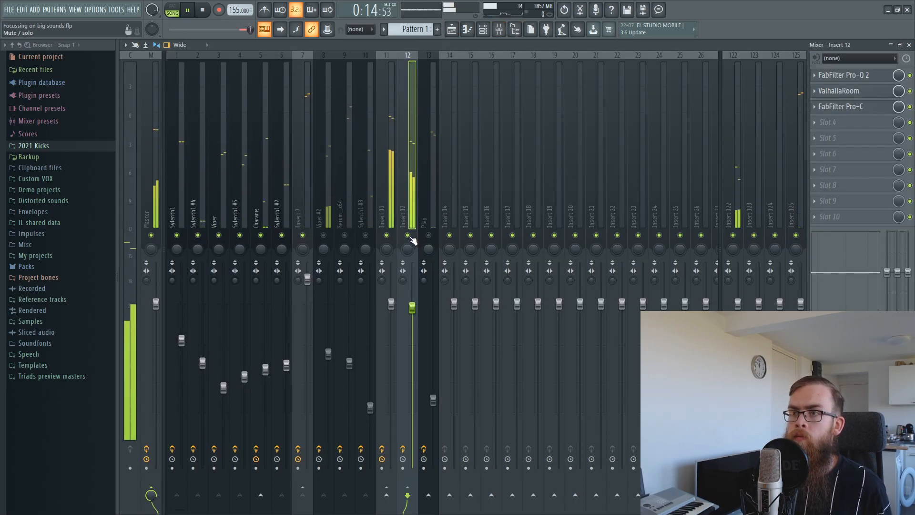
left_click(452, 29)
key("space")
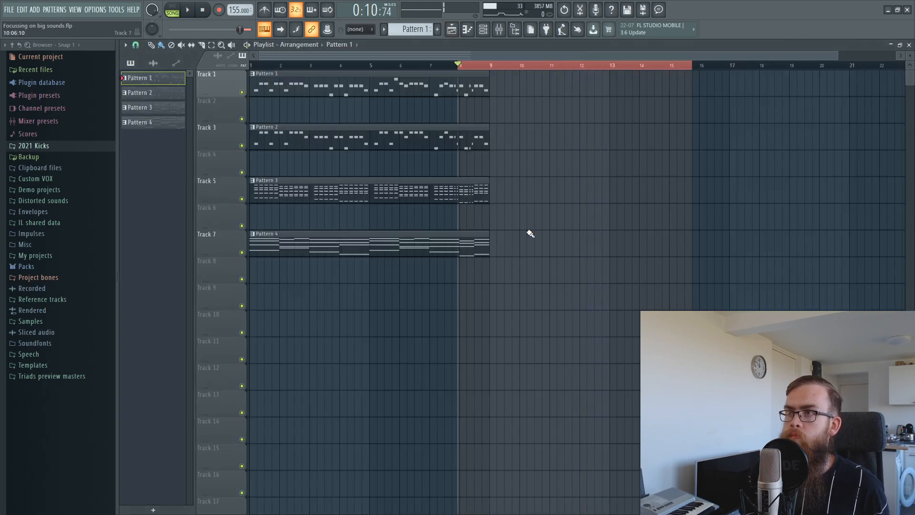
left_click(474, 65)
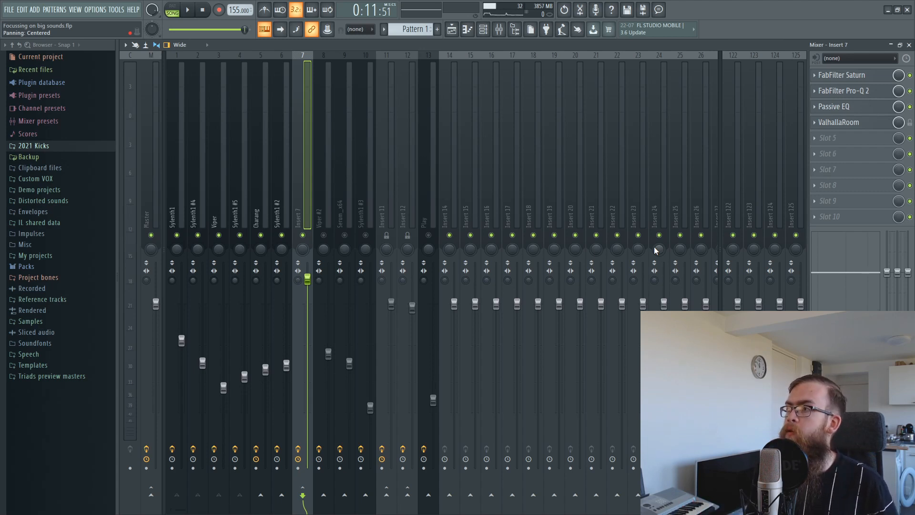
Step: Try a predelay of 213.0 ms and a decay of 0.21 s in Insert 7's ValhallaRoom
left_click(866, 125)
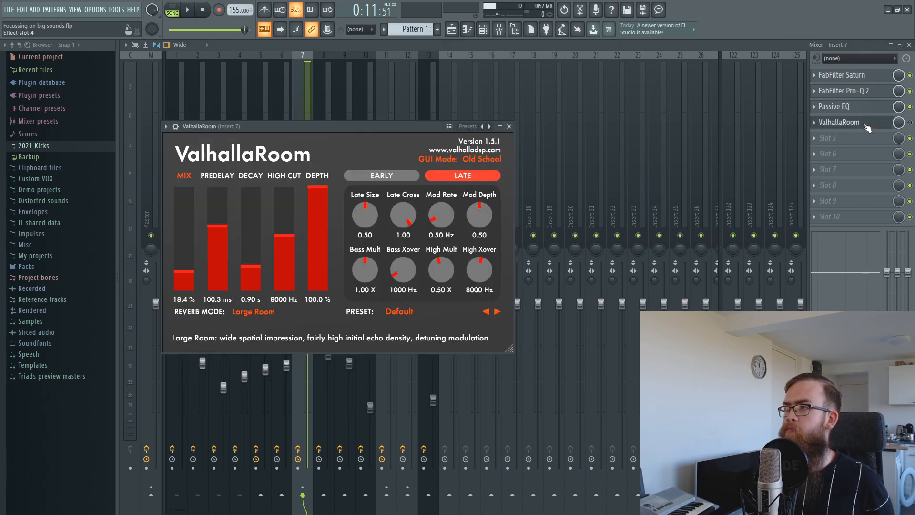
mouse_move(325, 127)
left_mouse_down()
mouse_move(512, 205)
mouse_move(336, 135)
left_mouse_up()
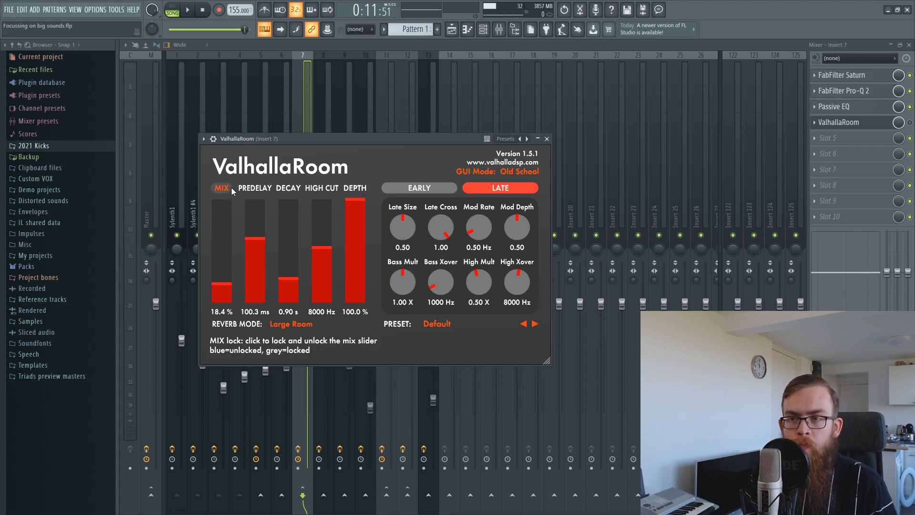
left_click(883, 126)
left_click(882, 127)
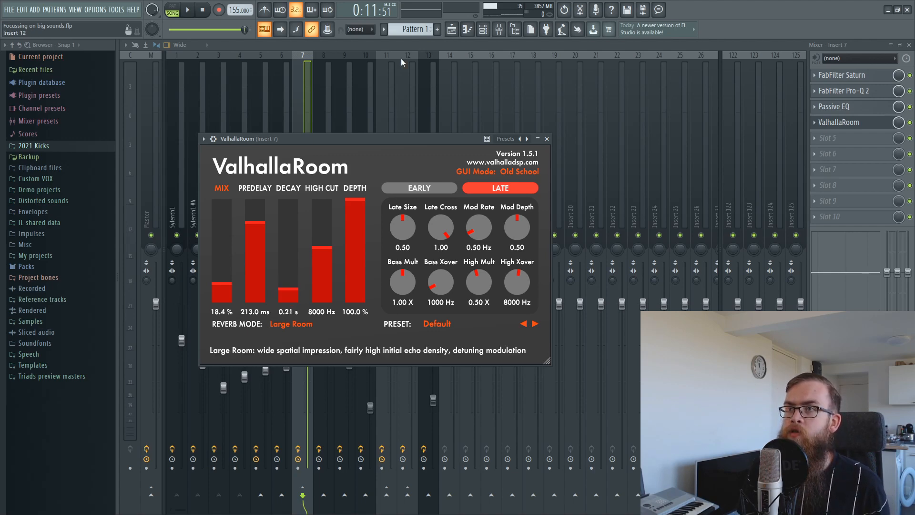
Step: Return the playhead to the start and audition Insert 7's ValhallaRoom with the longer predelay and shorter decay
left_click(451, 29)
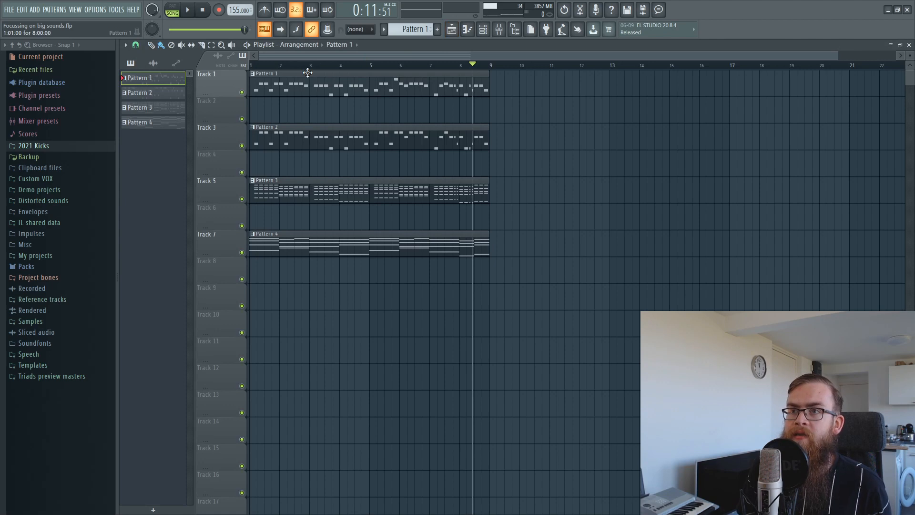
left_click(263, 65)
left_click(499, 29)
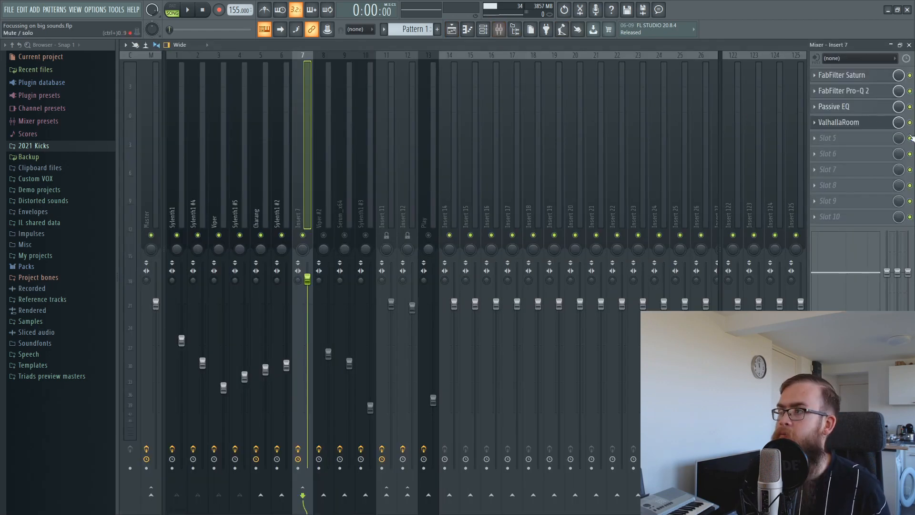
key("space")
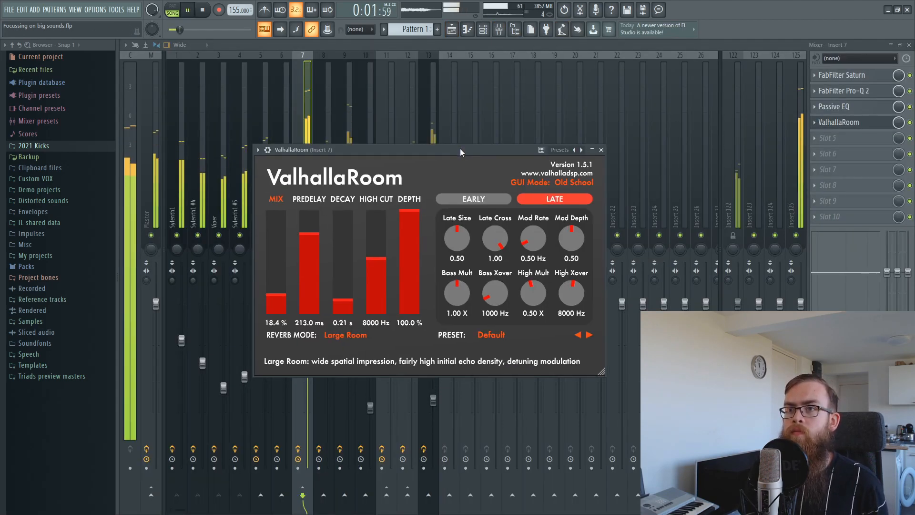
key("space")
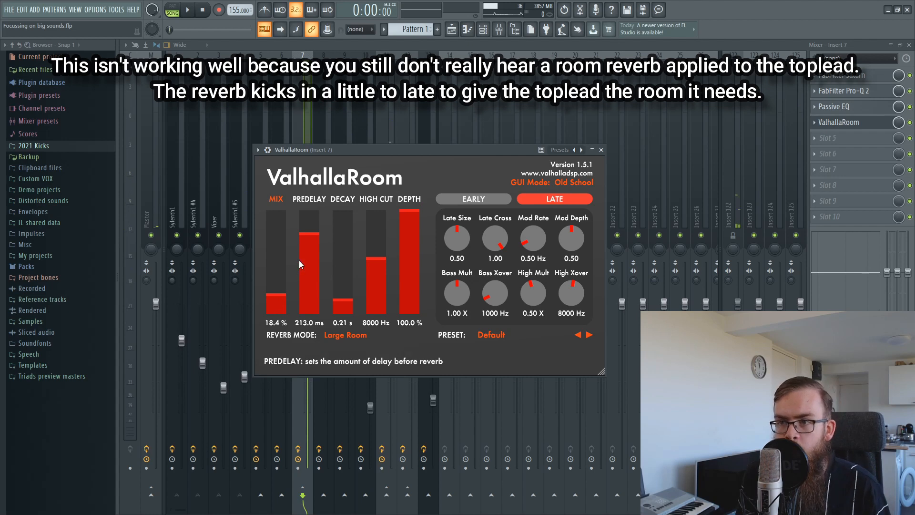
Step: Set Insert 7's ValhallaRoom predelay to 100.3 ms and its decay to 0.90 s
left_click(305, 249)
left_click_drag(305, 249, 307, 249)
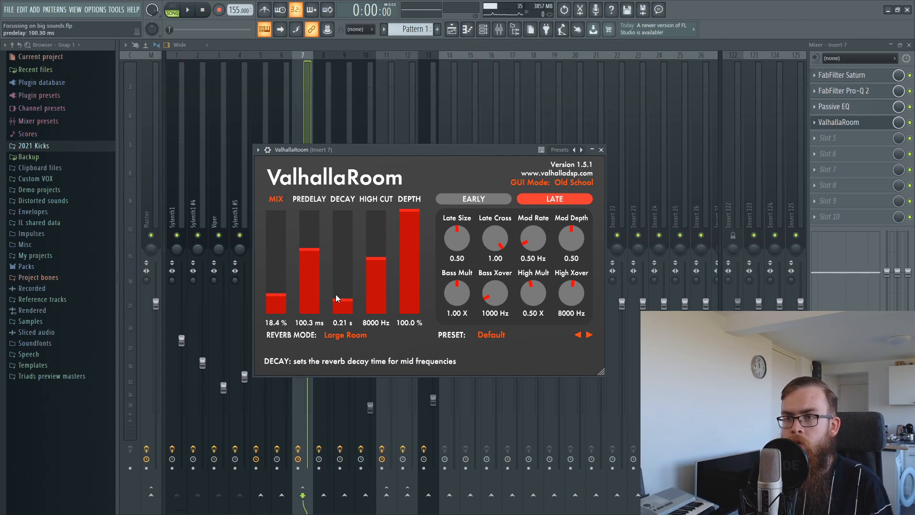
left_click_drag(342, 299, 341, 289)
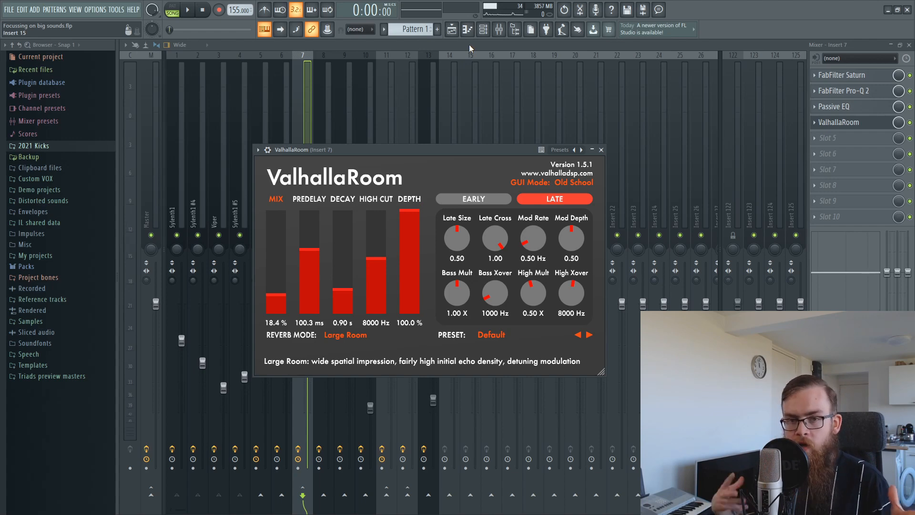
Step: Audition the readjusted reverb and bypass ValhallaRoom on Insert 7
key("space")
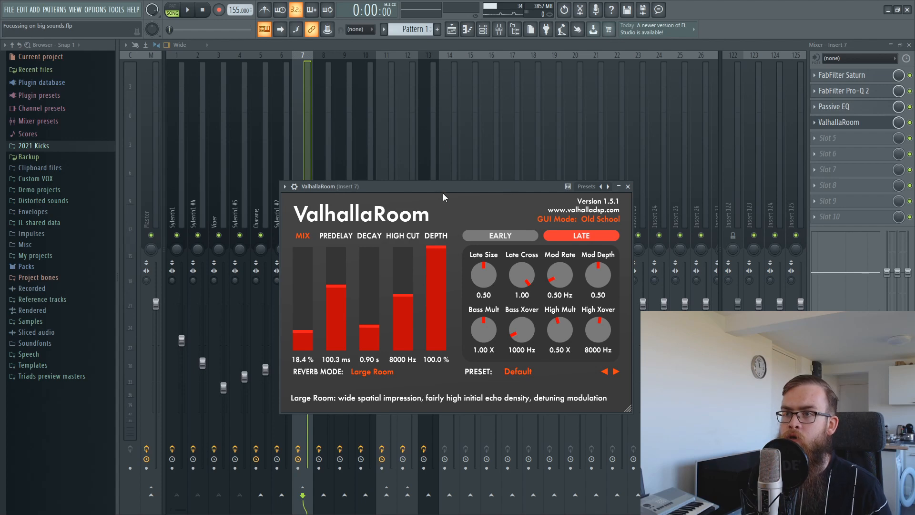
left_click_drag(436, 187, 364, 165)
left_click(909, 123)
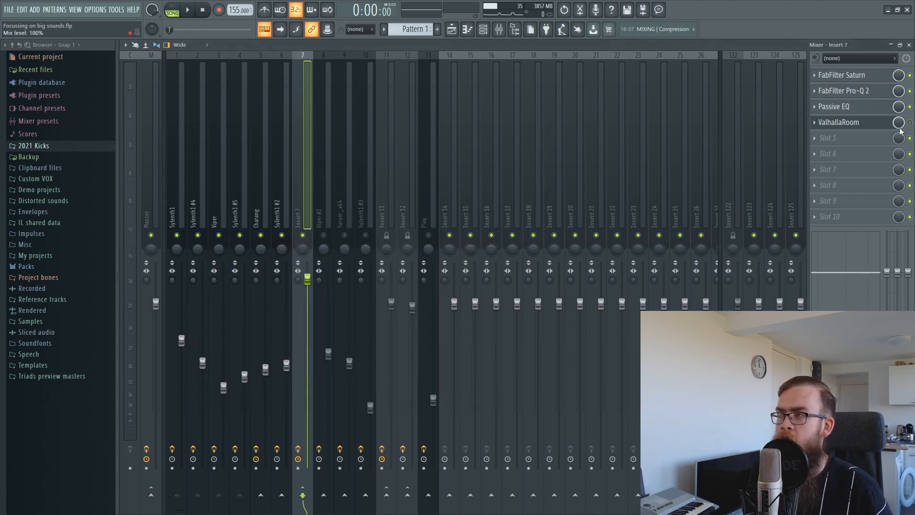
Step: Unmute Insert 11 and Insert 12, check Insert 11's effect chain, and reselect Insert 7
left_click(387, 236)
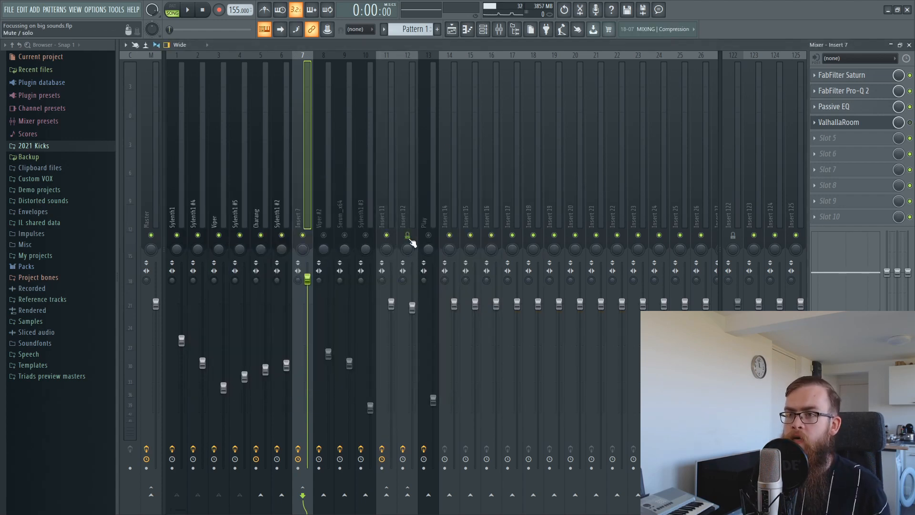
left_click(381, 193)
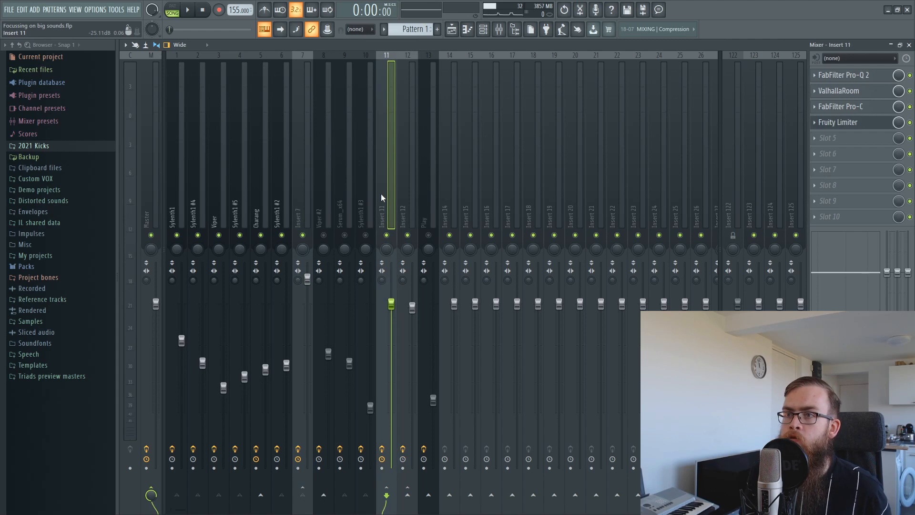
left_click(299, 201)
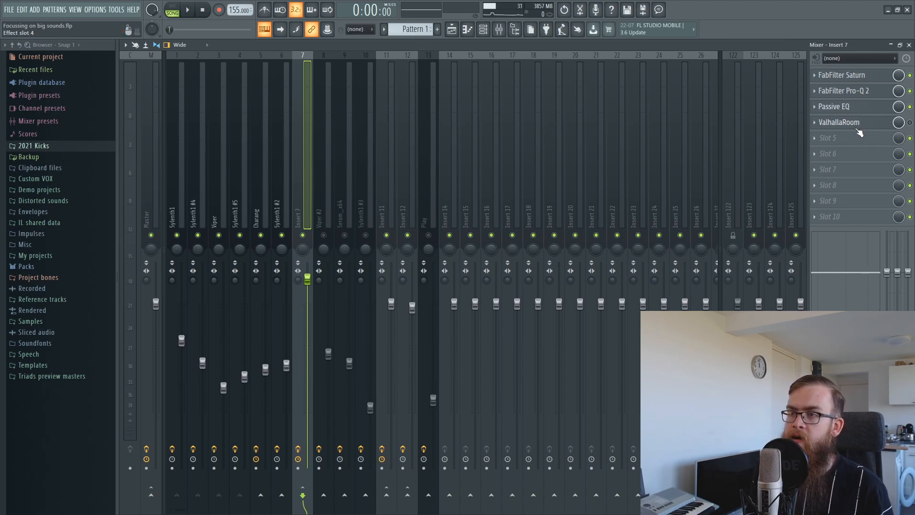
Step: Audition the song with the Insert 11 and Insert 12 sends active and listen to the tail after stopping playback
key("space")
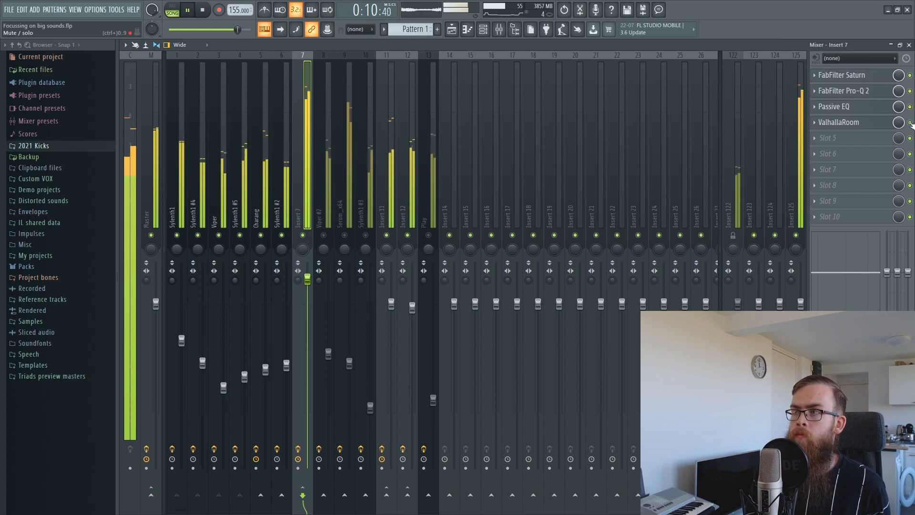
left_click(451, 29)
key("space")
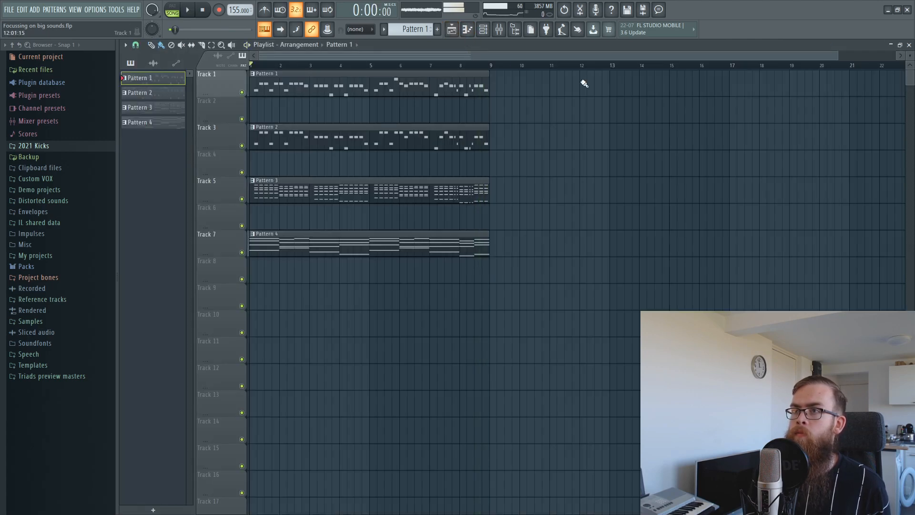
left_click(499, 31)
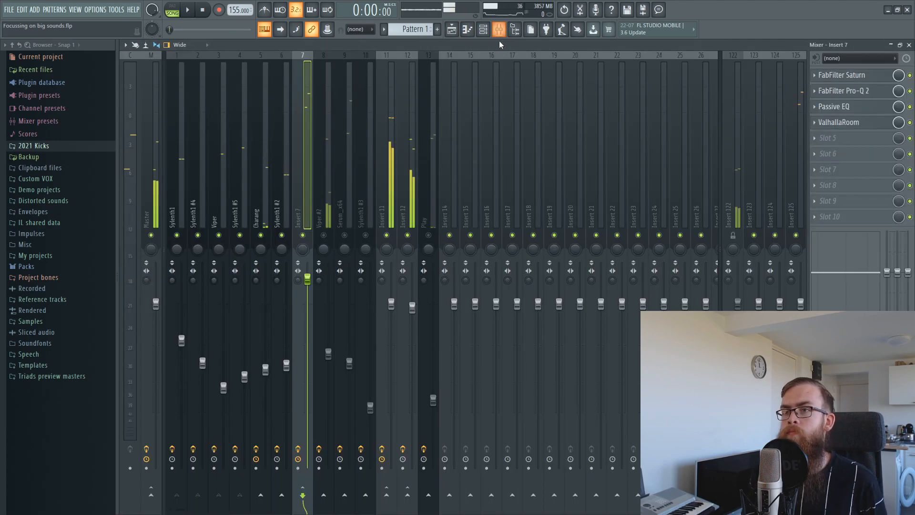
Step: Mute the four pattern clips and place the Sky_Tuned sample from Custom VOX on Track 9 at bar 1
key("F5")
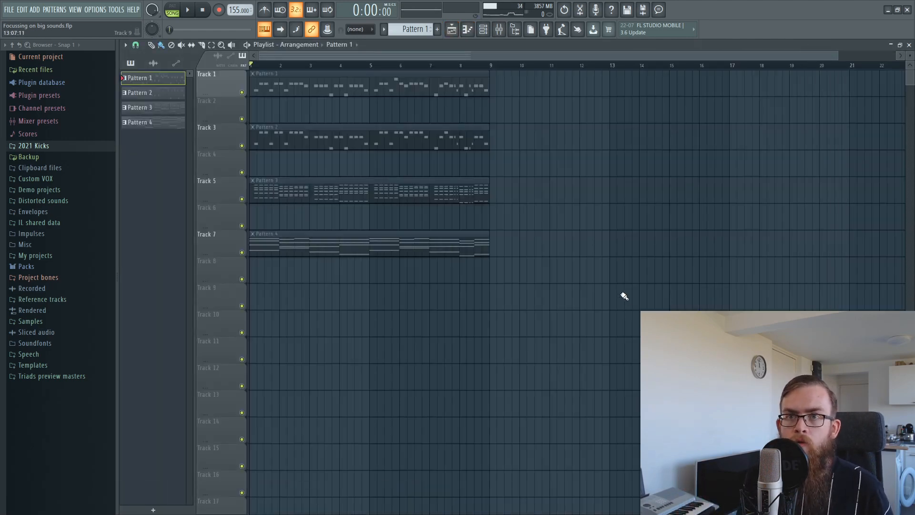
left_click(47, 180)
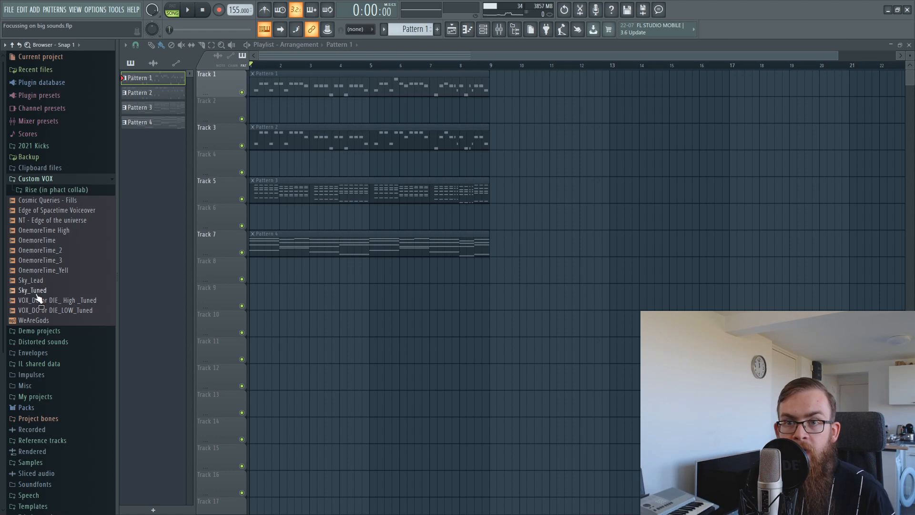
left_click_drag(34, 290, 301, 302)
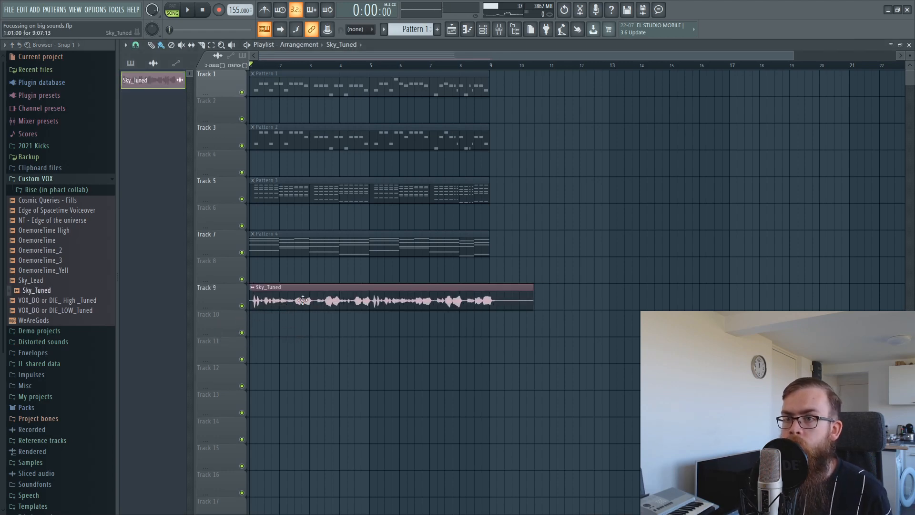
Step: Route the Sky_Tuned clip to mixer insert 14 and load ValhallaRoom in that insert's first effect slot
double_click(300, 302)
left_click(328, 240)
key("ctrl+l")
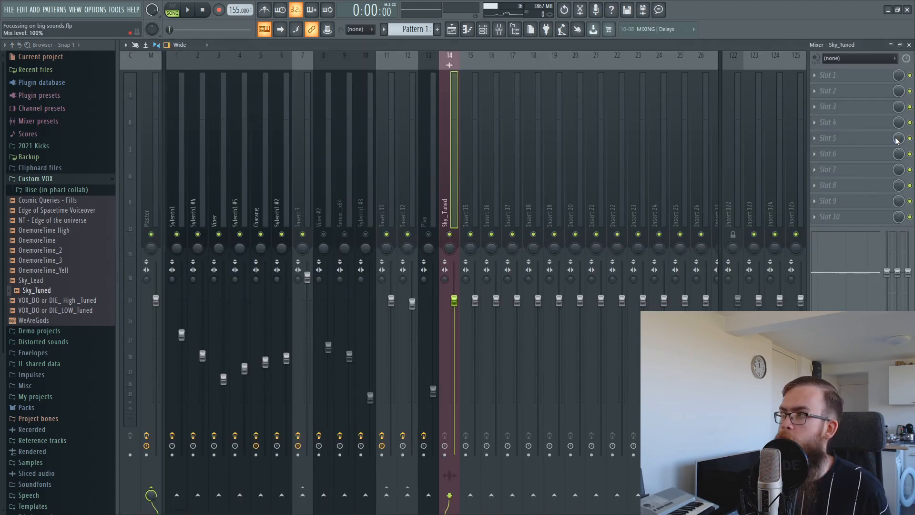
left_click(835, 77)
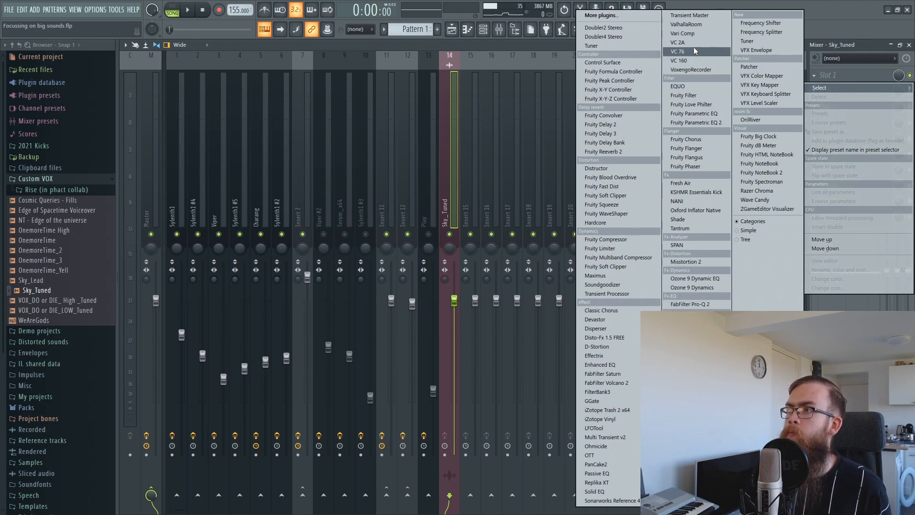
left_click(692, 25)
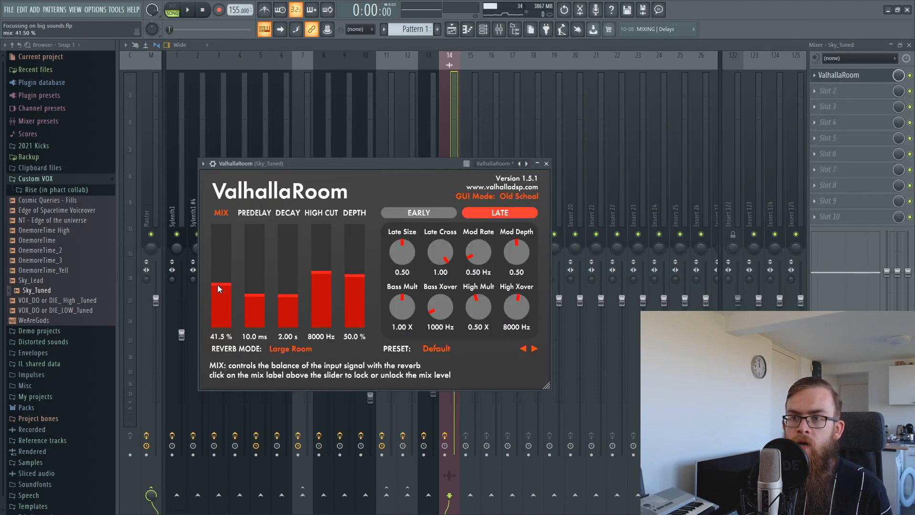
Step: Set ValhallaRoom's mix to 12.4%, predelay to about 93 ms, decay to about 0.71 s and depth to 100%, fine-tuning predelay and decay
left_click_drag(219, 288, 256, 265)
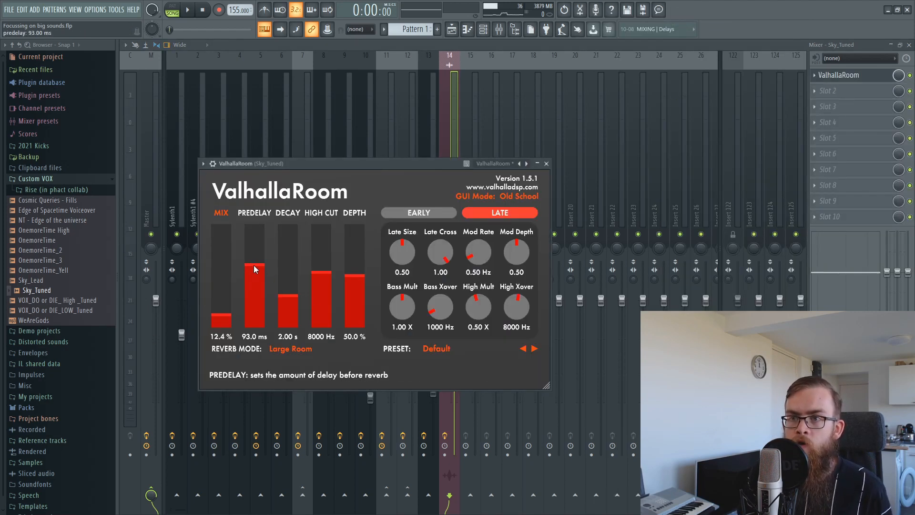
left_click_drag(288, 296, 288, 306)
left_click_drag(354, 286, 355, 226)
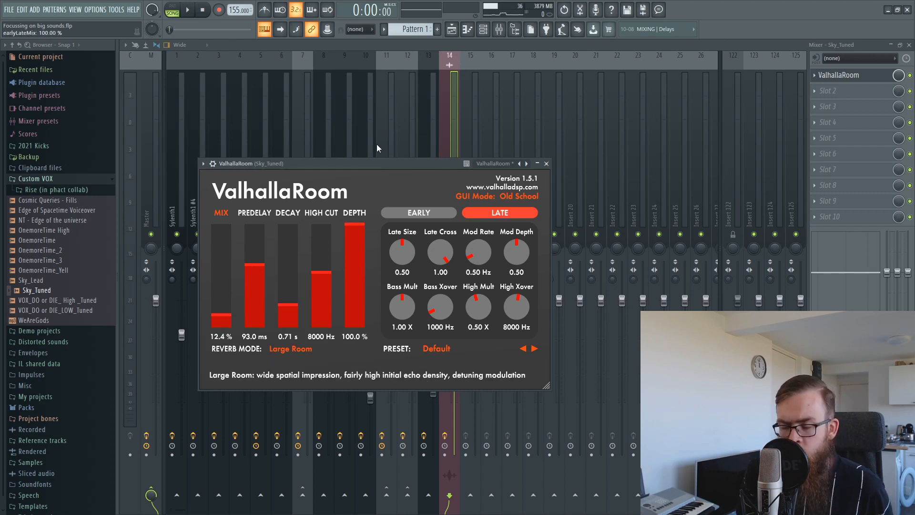
left_click_drag(255, 273, 254, 268)
left_click_drag(288, 313, 288, 308)
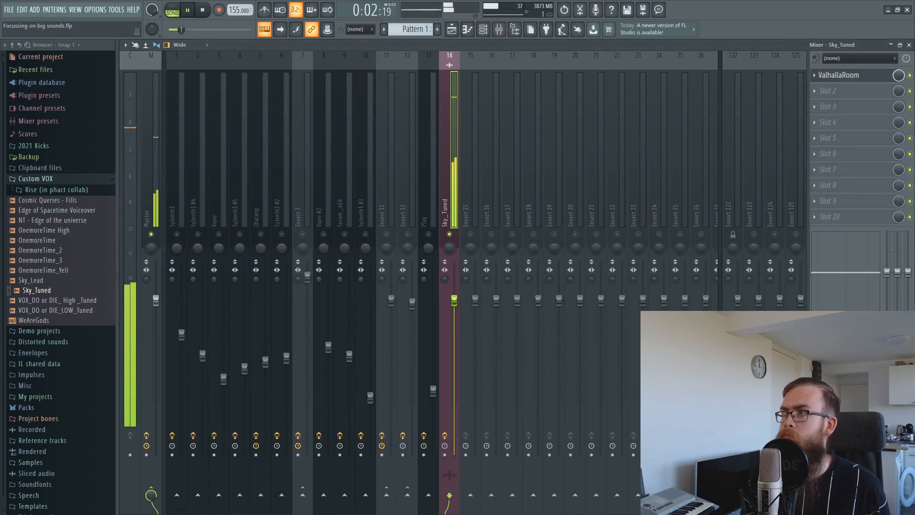
Step: Bypass ValhallaRoom on the Sky_Tuned insert during playback to audition the dry vocal, stop playback and return to the Playlist
left_click(911, 75)
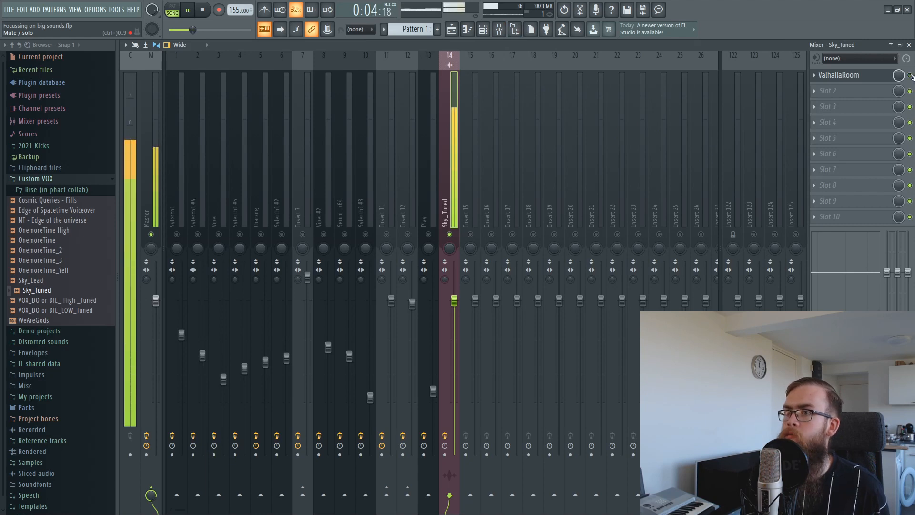
key("space")
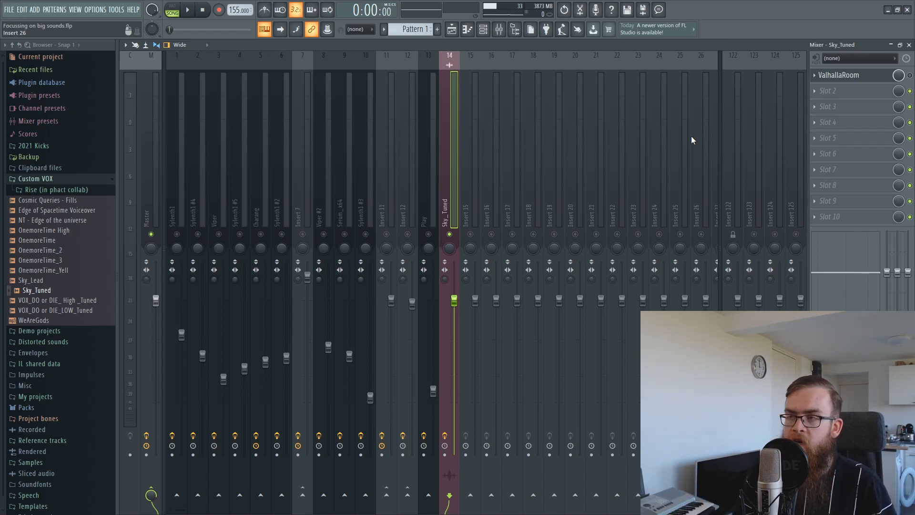
key("F5")
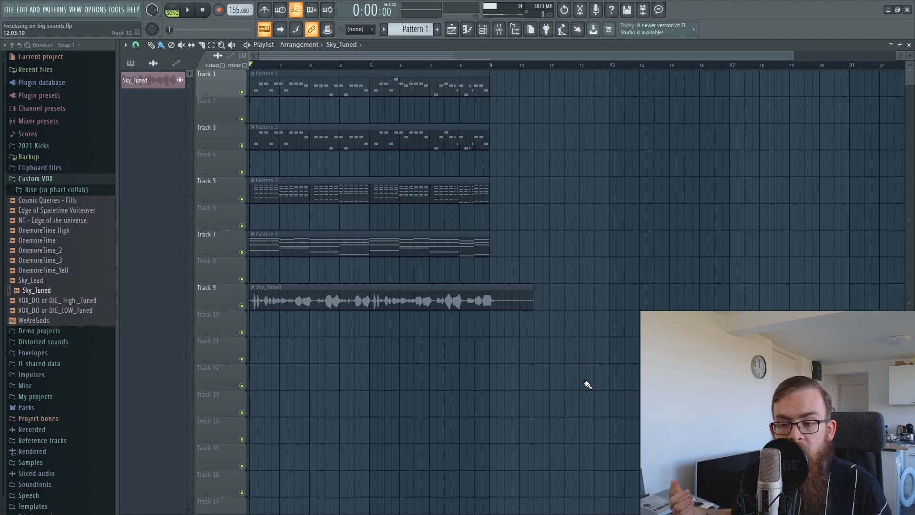